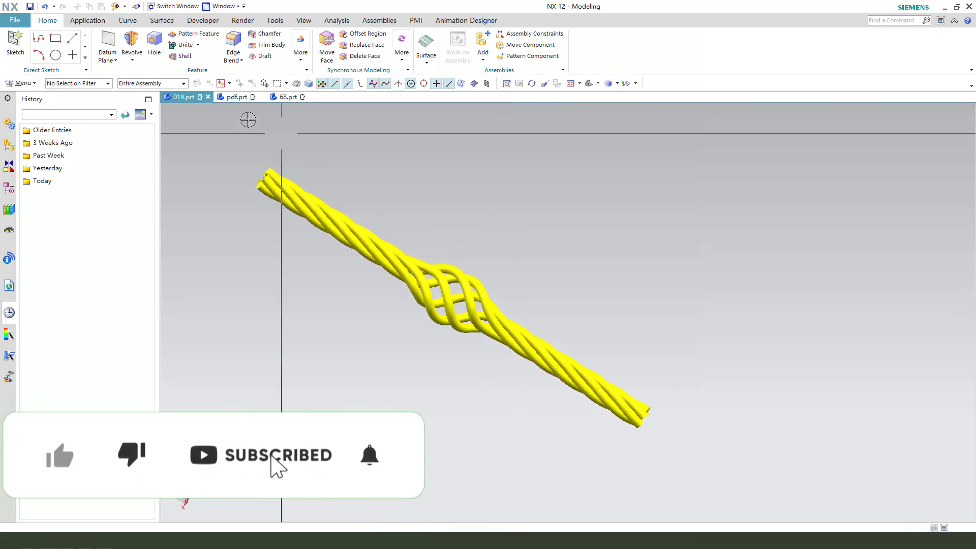
Step: Switch to the pdf.prt drawing and review its 300 length, Ø17, Ø40, R40 and Ø6 strand specs
click(237, 97)
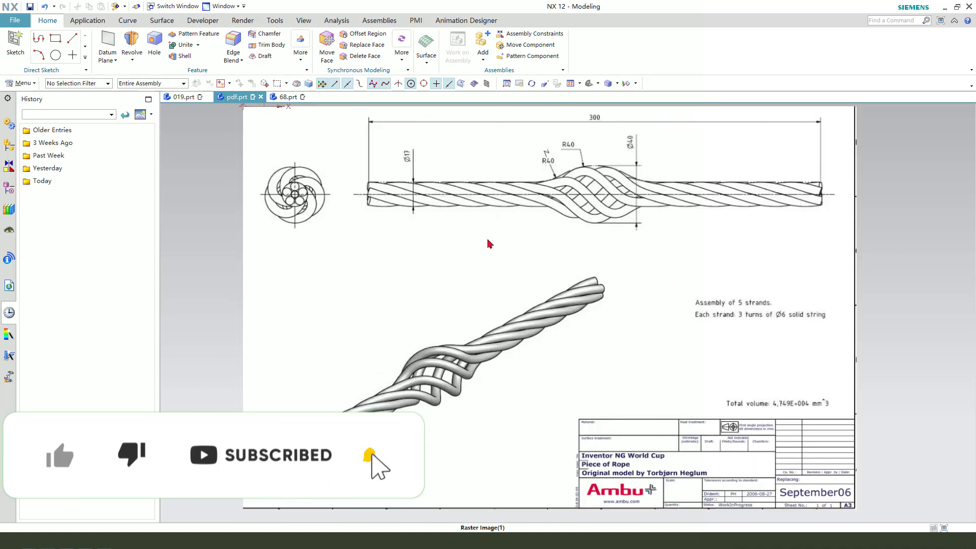
drag(351, 133, 853, 201)
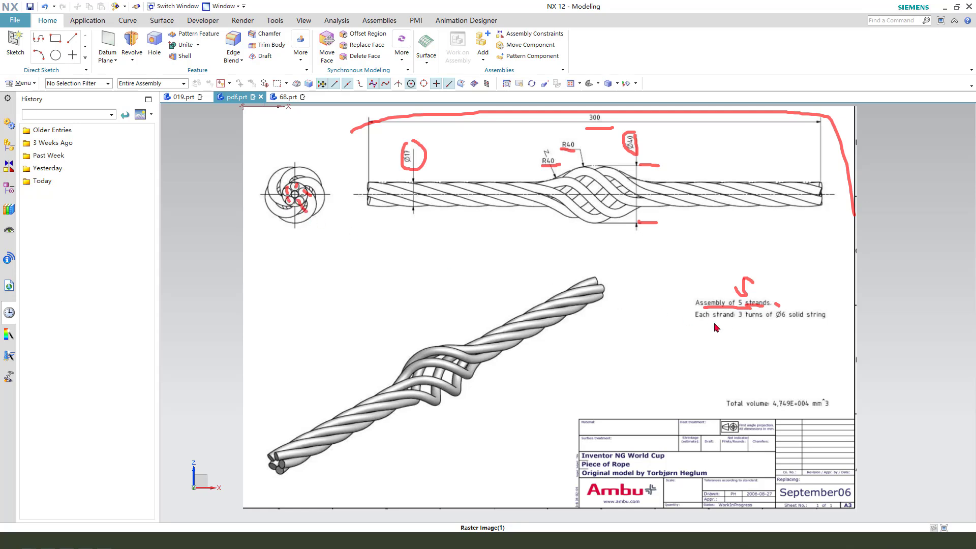
key(e)
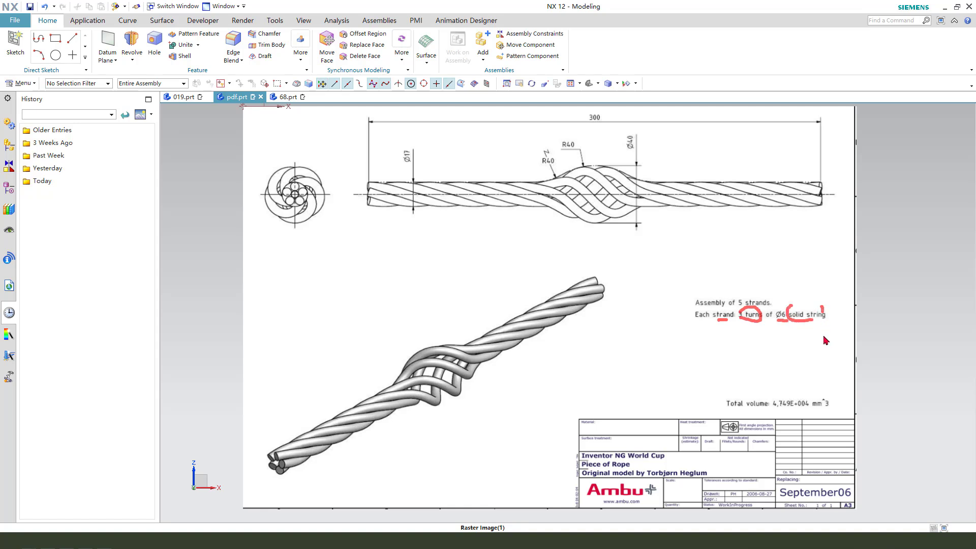
Step: Switch to 68.prt and start a Revolve sketch on the YZ plane
click(287, 97)
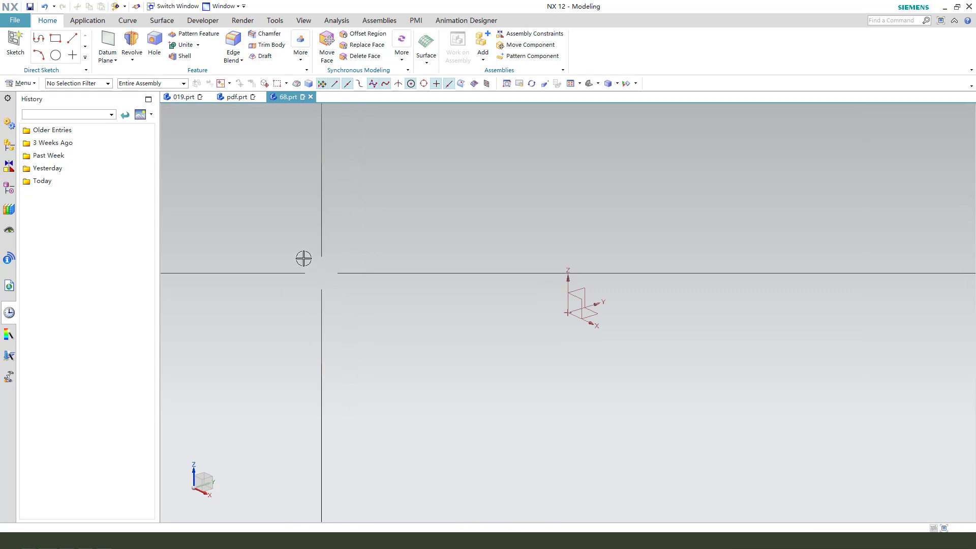
click(131, 40)
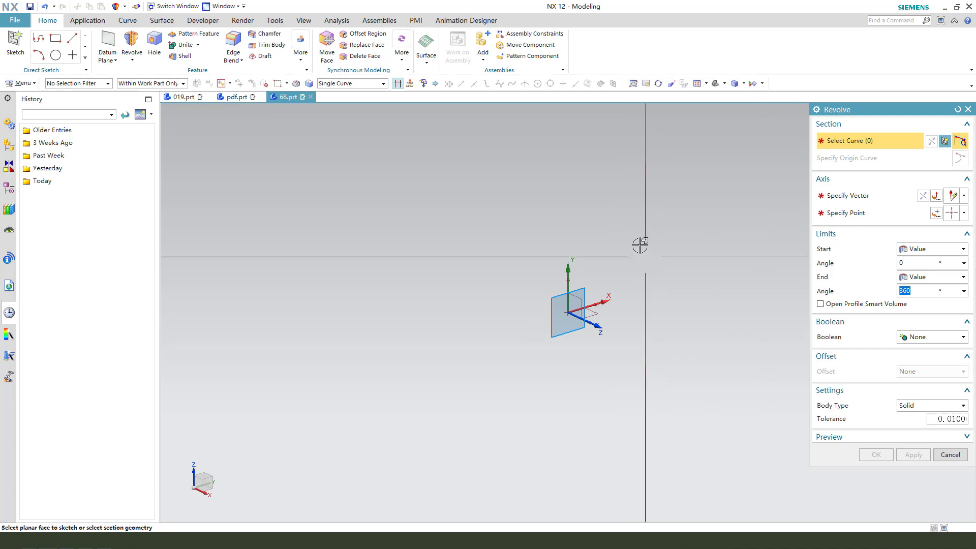
click(584, 287)
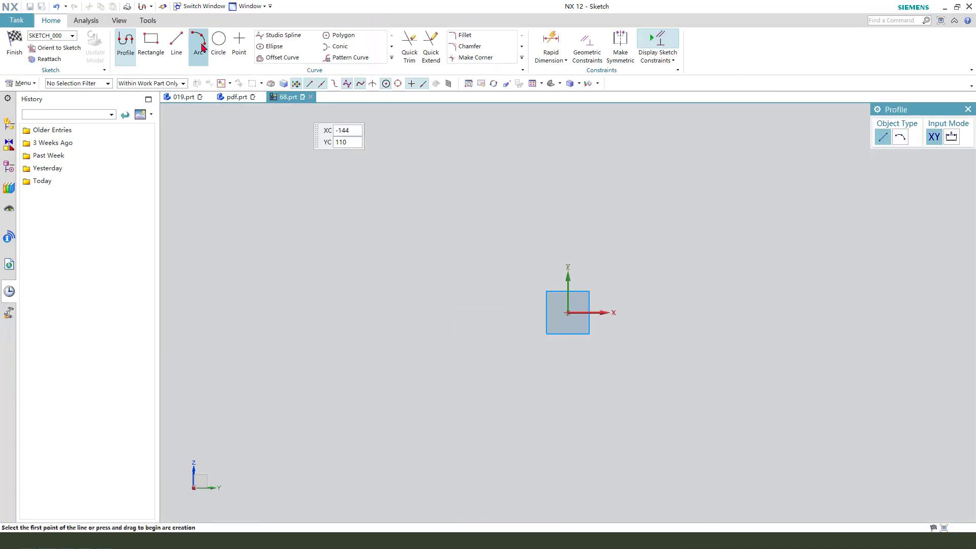
Step: Draw two tangent arcs forming an S-shaped rise near the origin
click(202, 47)
click(497, 262)
click(630, 262)
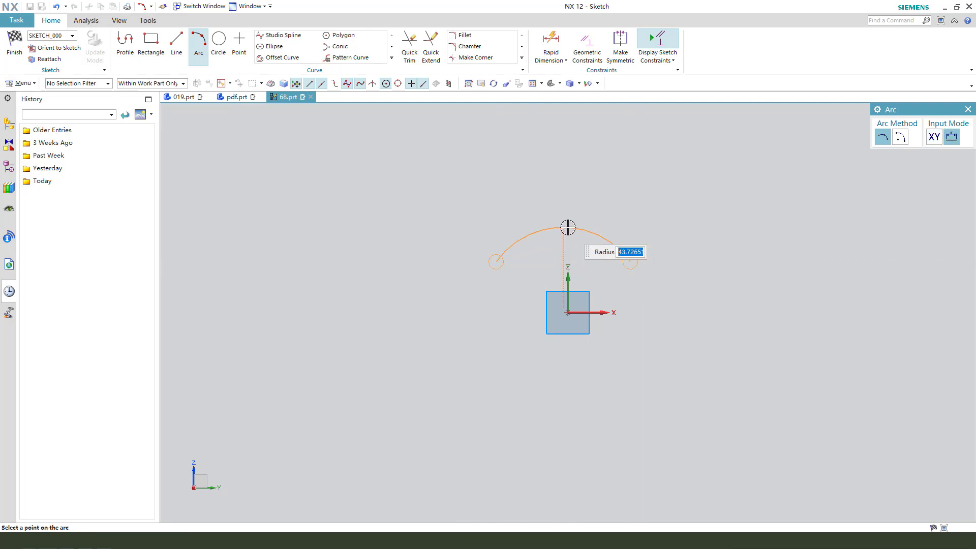
click(568, 227)
key(Escape)
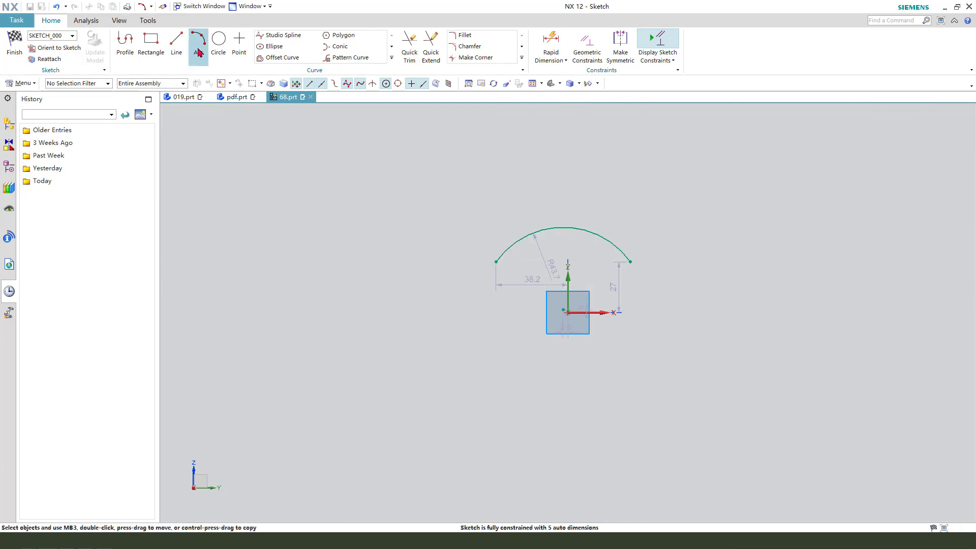
click(199, 51)
click(497, 262)
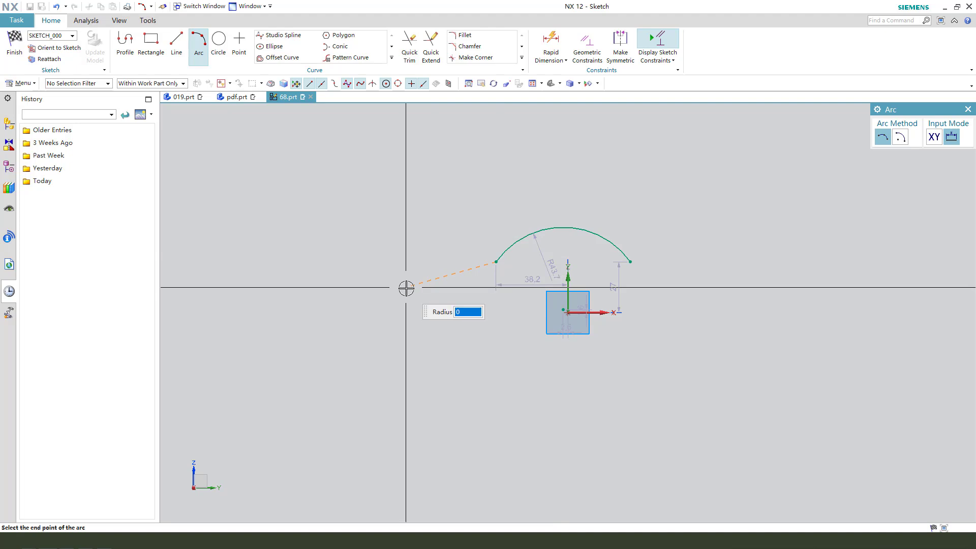
click(406, 289)
click(452, 289)
key(Escape)
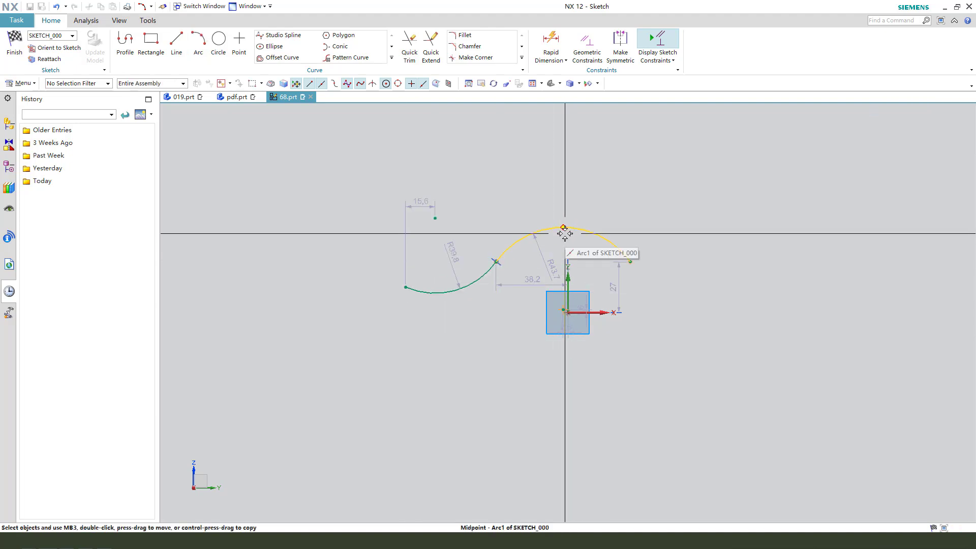
Step: Horizontally align the arc endpoints and adjust an endpoint to reshape the curve
click(563, 311)
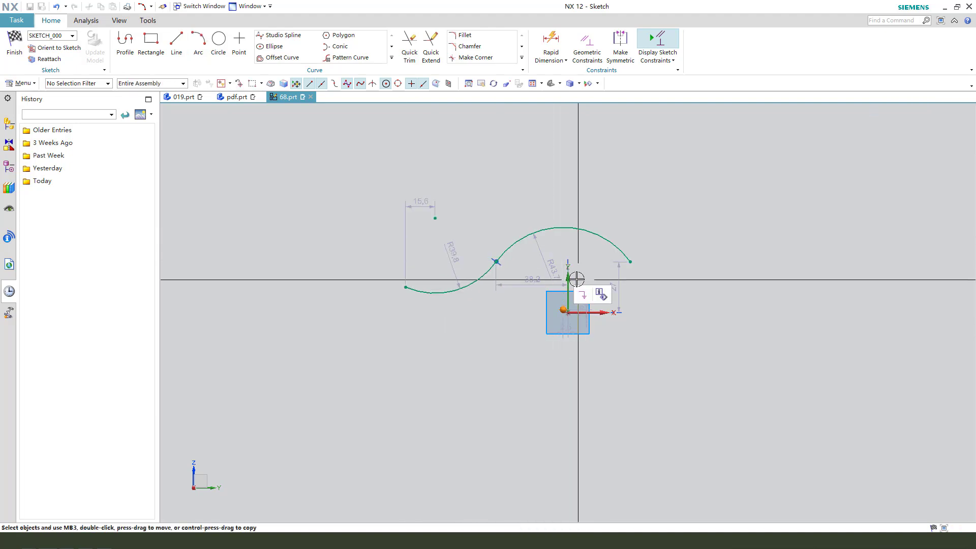
click(568, 280)
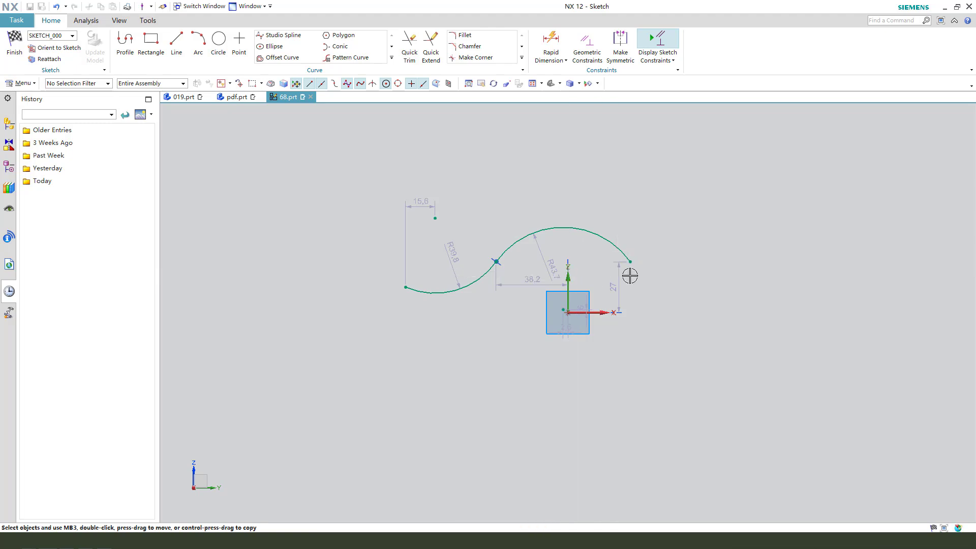
drag(630, 276, 636, 263)
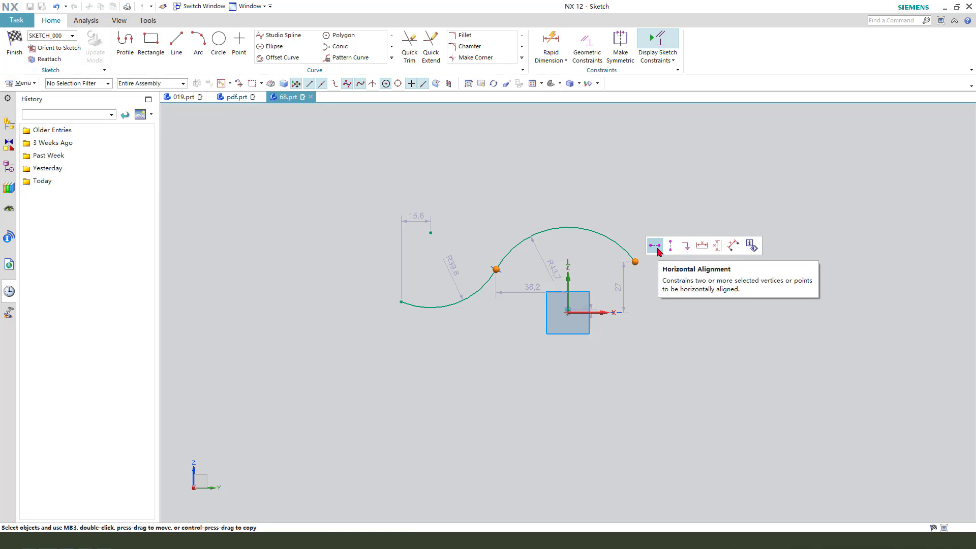
click(657, 248)
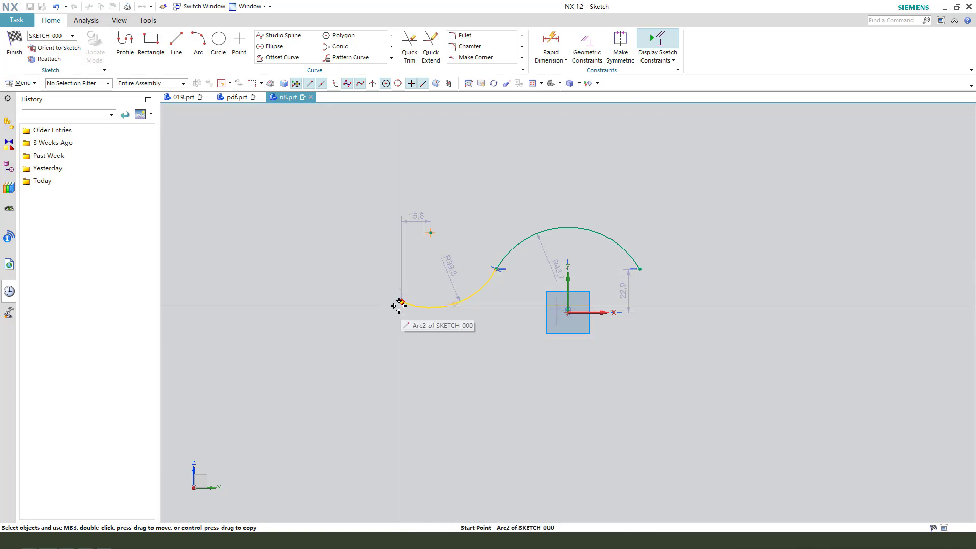
Step: Draw a long horizontal line leftward from the left arc end
drag(417, 324, 438, 303)
click(177, 43)
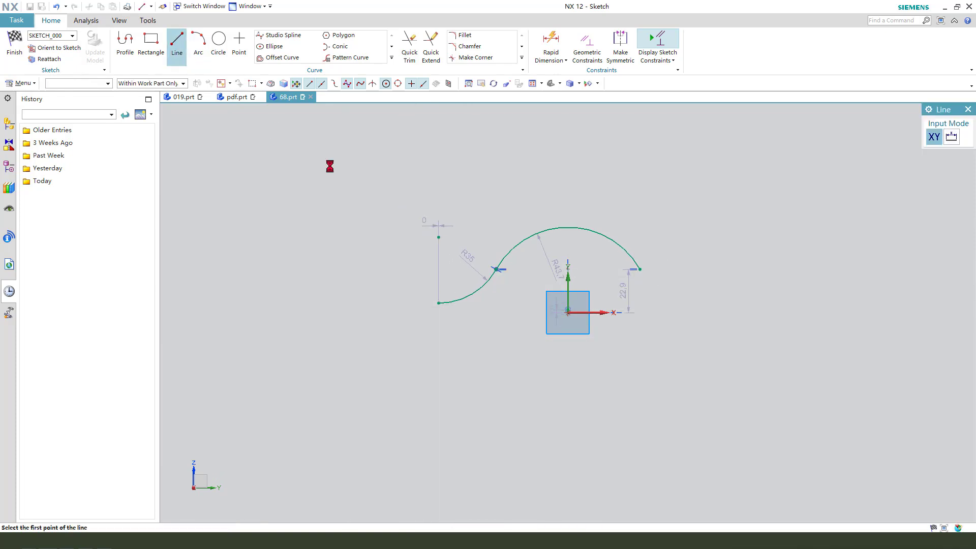
click(438, 303)
click(257, 303)
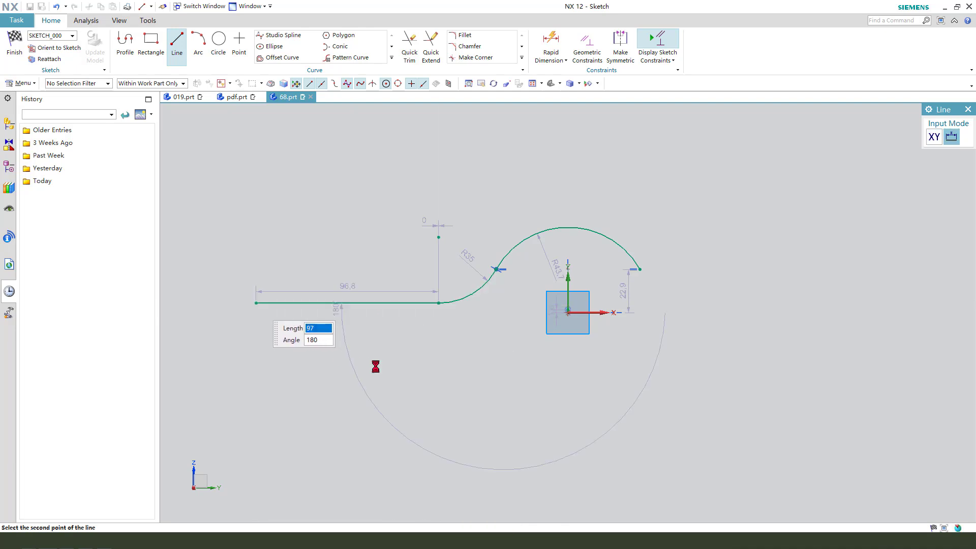
key(Escape)
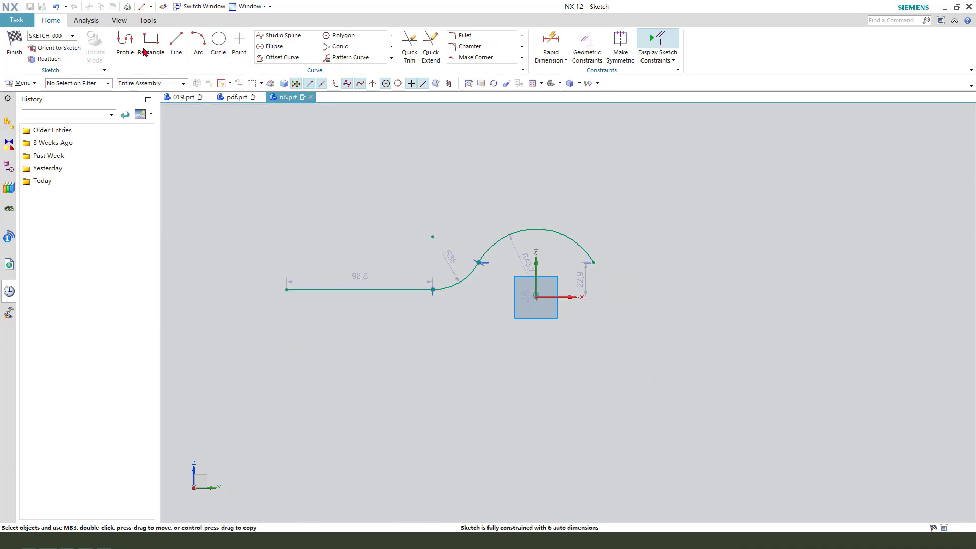
Step: Mirror the long line and small arc about the vertical sketch axis
click(391, 58)
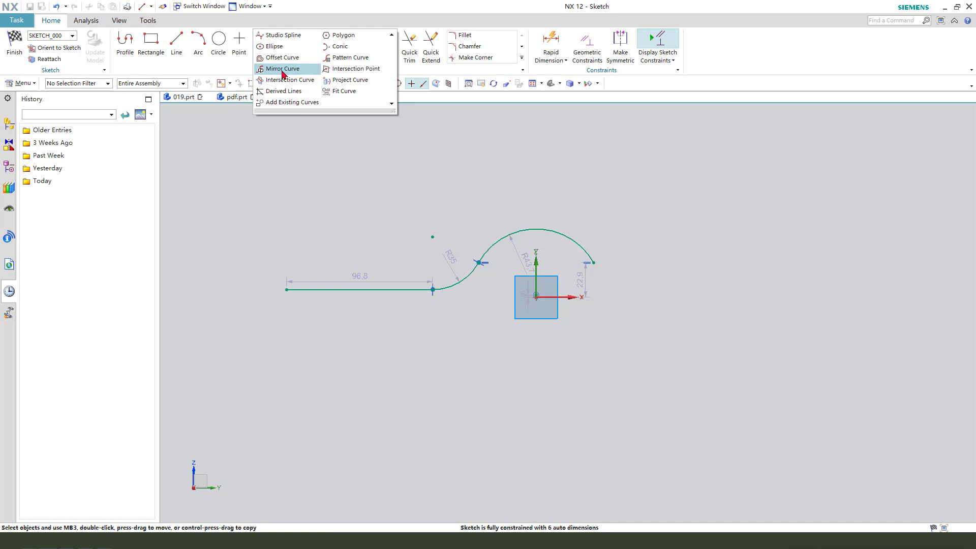
click(281, 69)
click(414, 290)
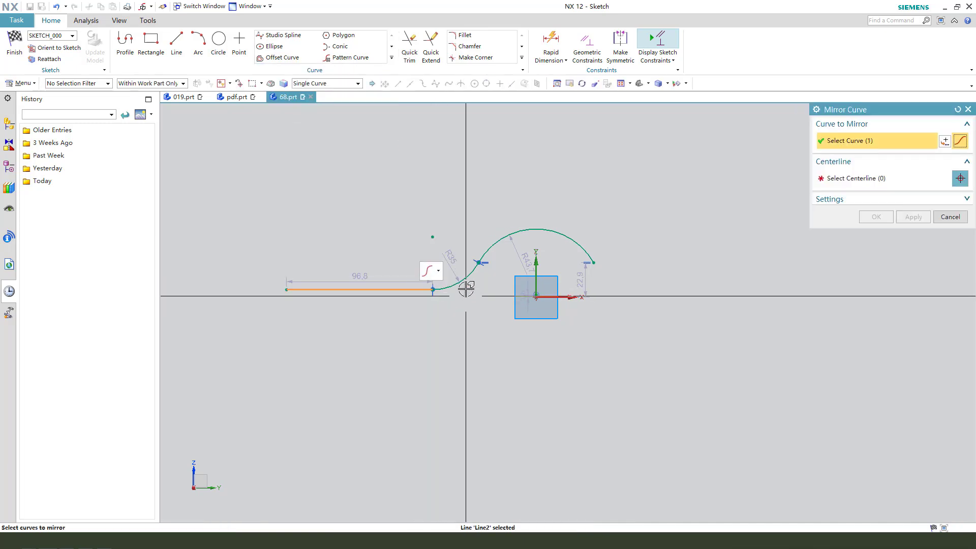
click(460, 281)
click(875, 179)
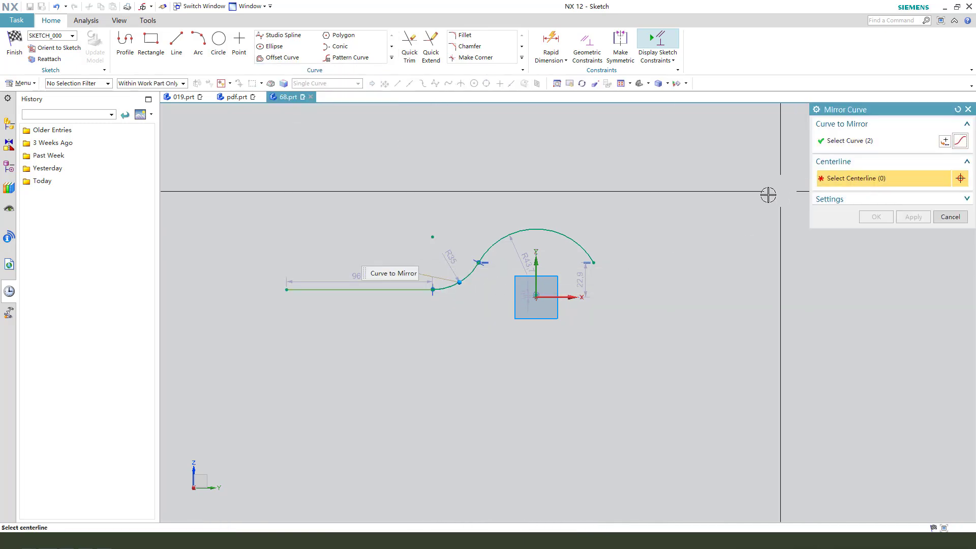
click(538, 260)
click(876, 217)
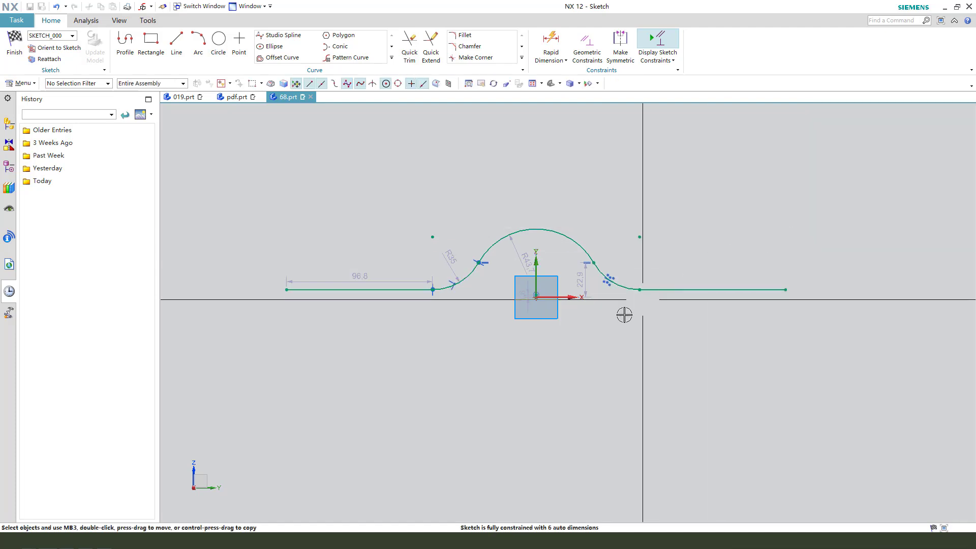
Step: Make the top arc and left small arc equal in radius
click(450, 228)
shift+click(438, 259)
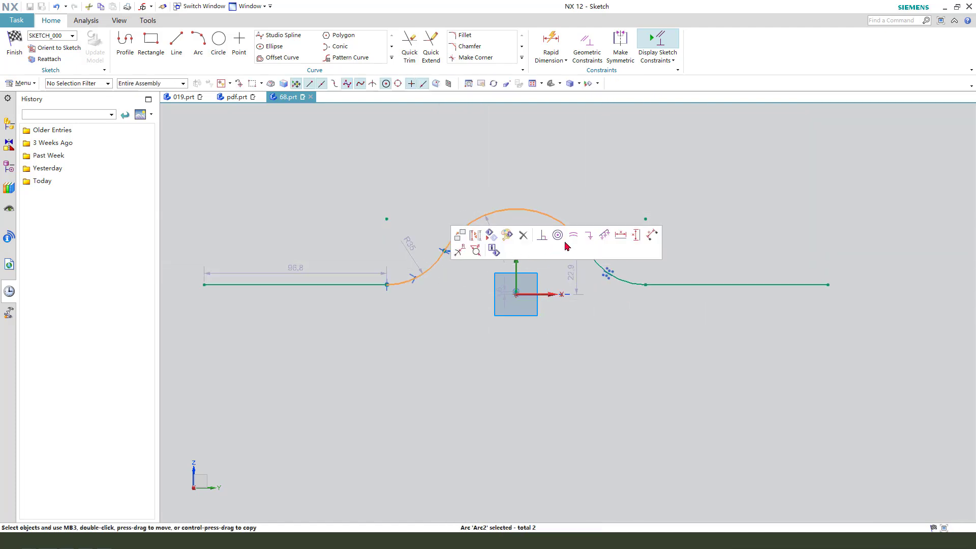
click(580, 238)
scroll(478, 238, down, 3)
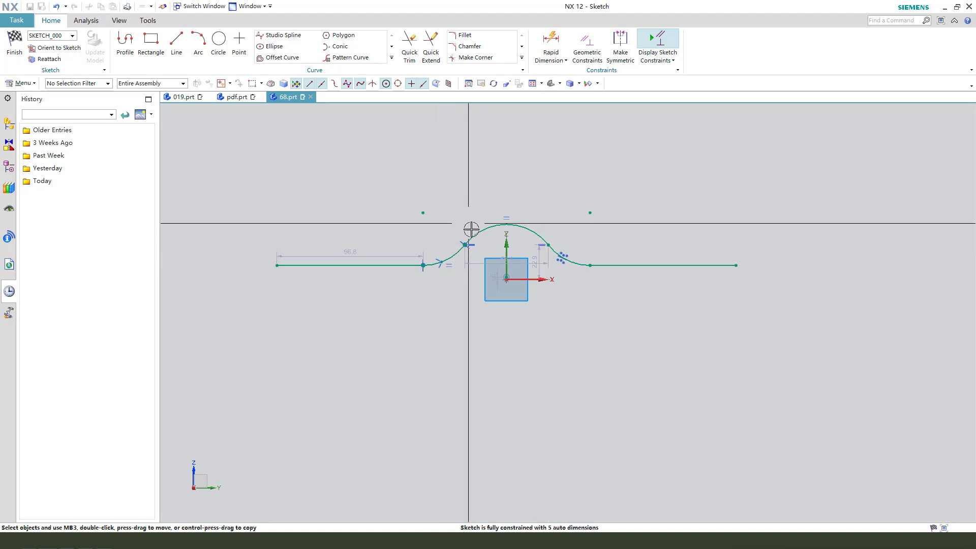
scroll(503, 289, up, 3)
scroll(408, 285, down, 1)
scroll(402, 249, up, 1)
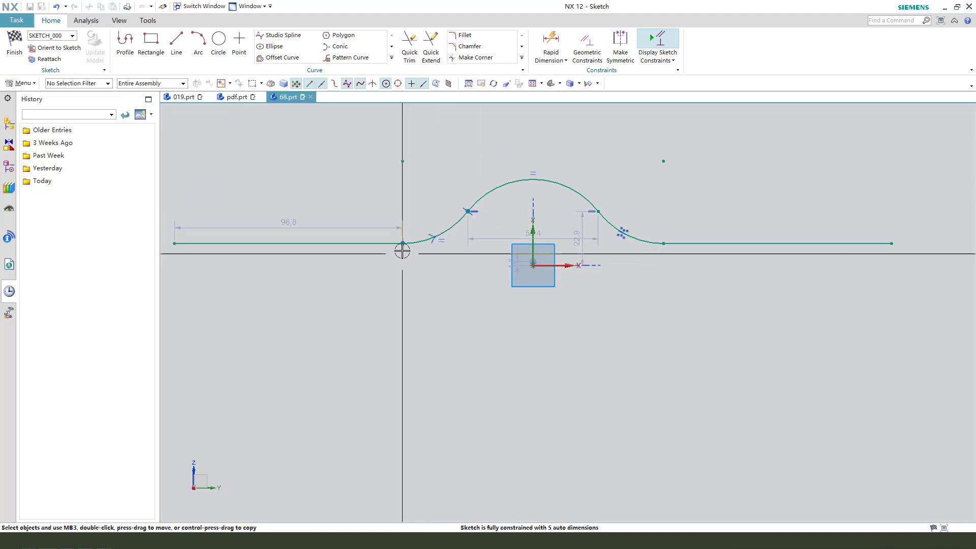
Step: Dimension the profile: 8.5 line offset, R40 central arc, and 20 bump height
click(402, 244)
click(533, 264)
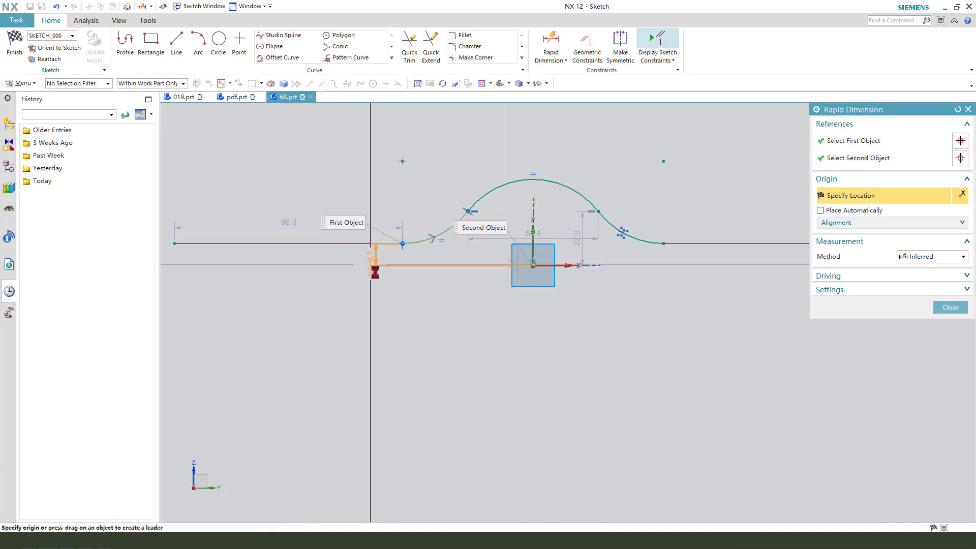
click(370, 264)
text(8.)
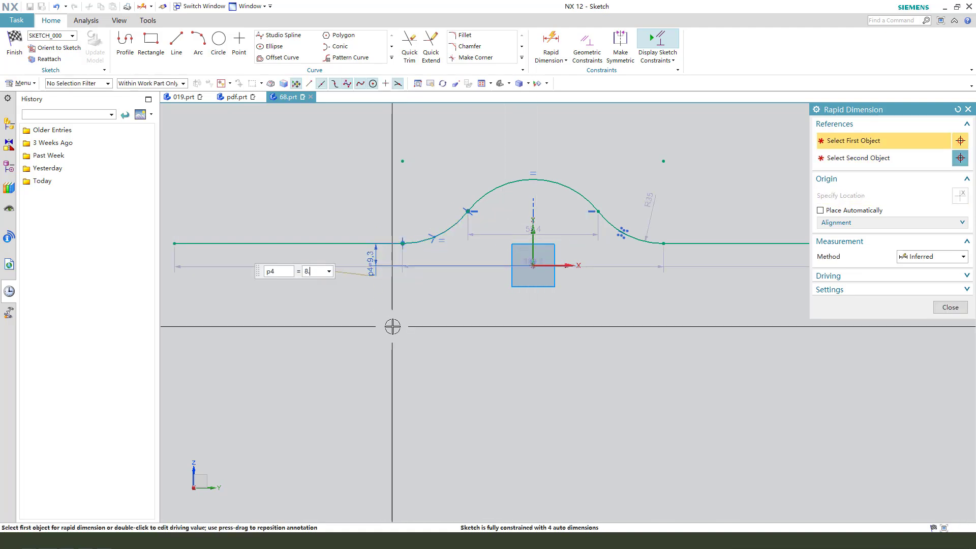
text(5)
key(Return)
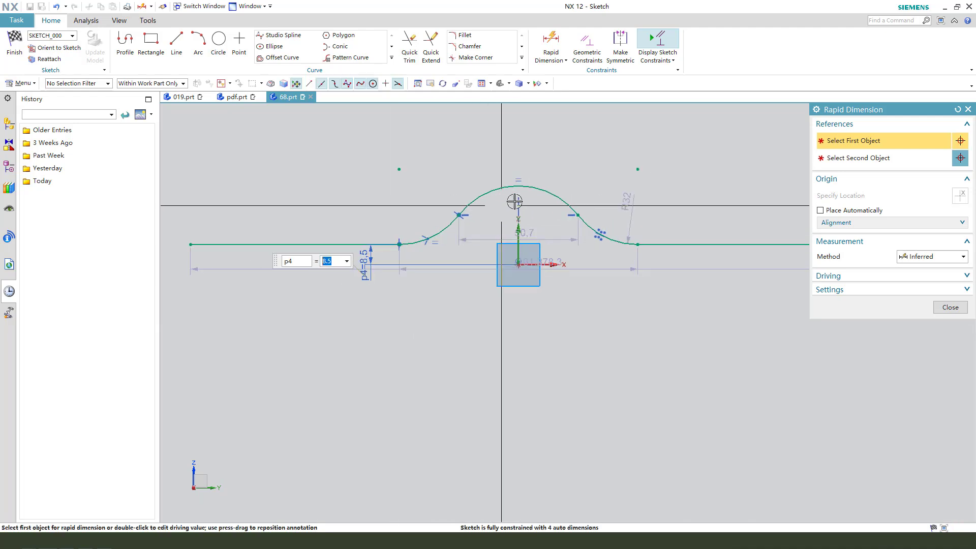
click(541, 191)
click(565, 144)
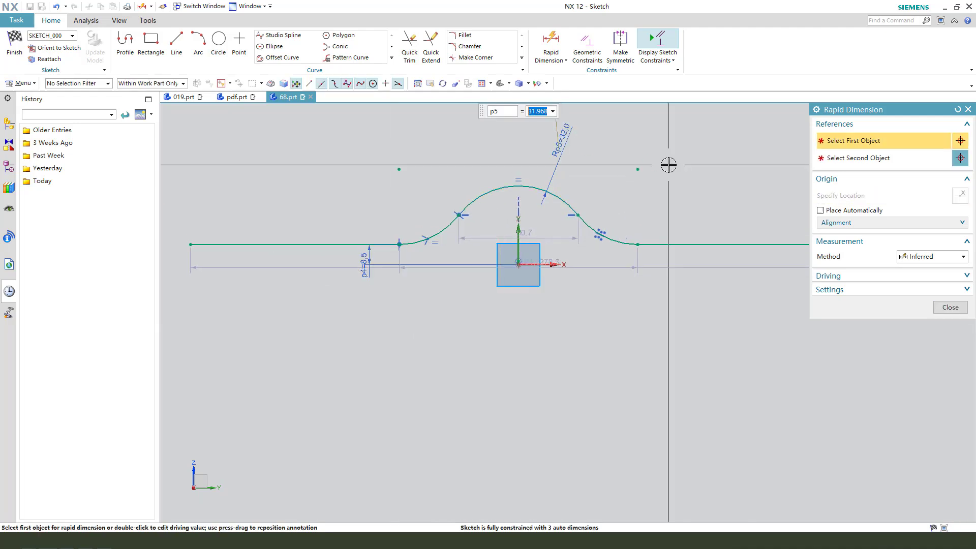
text(40)
key(Return)
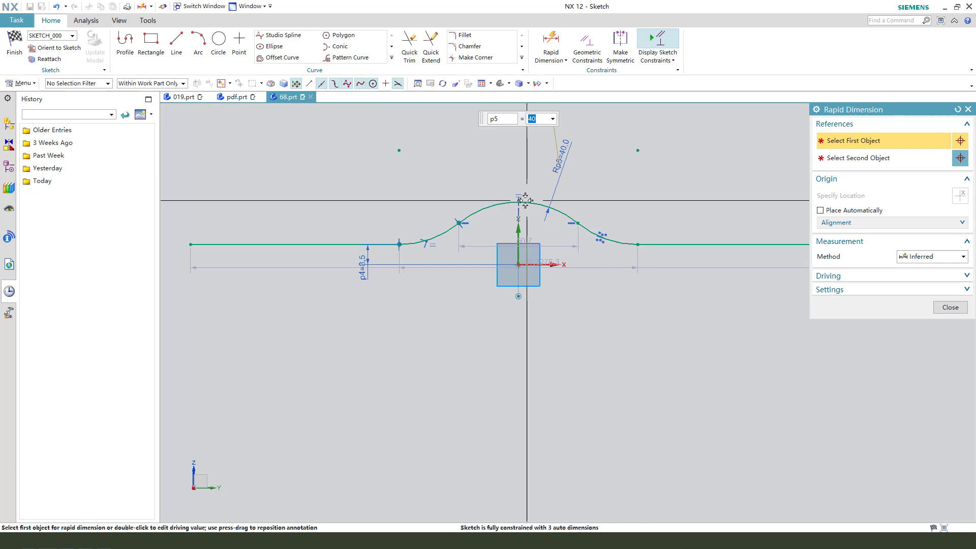
click(519, 202)
click(521, 265)
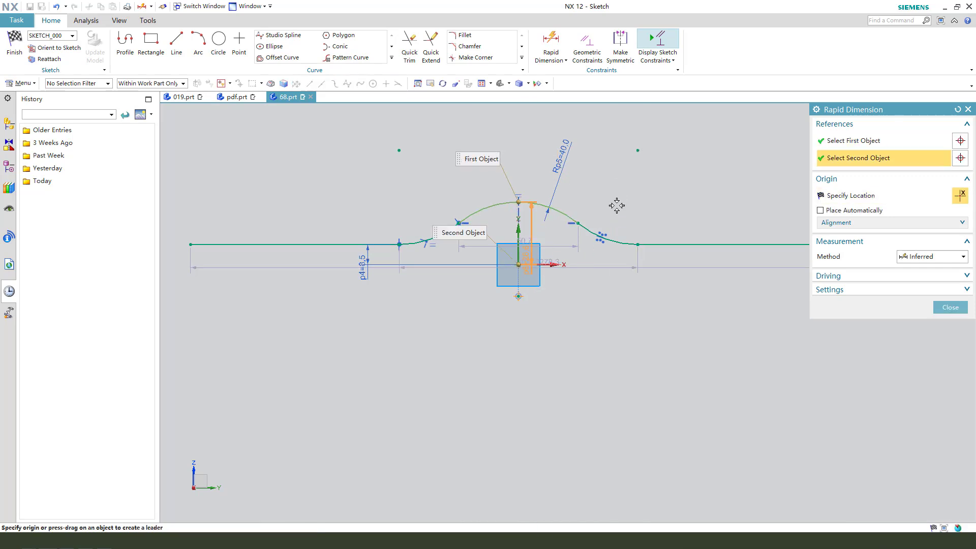
click(615, 163)
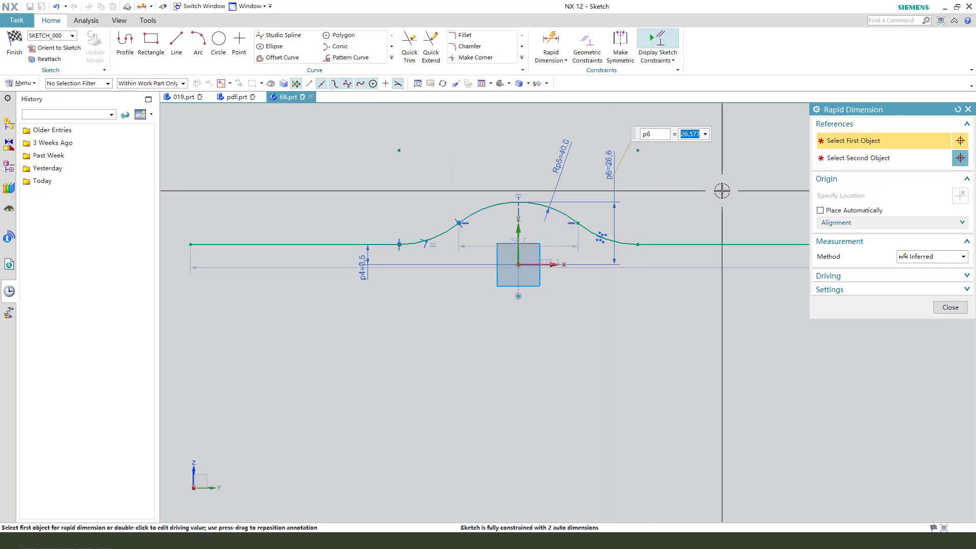
key(Return)
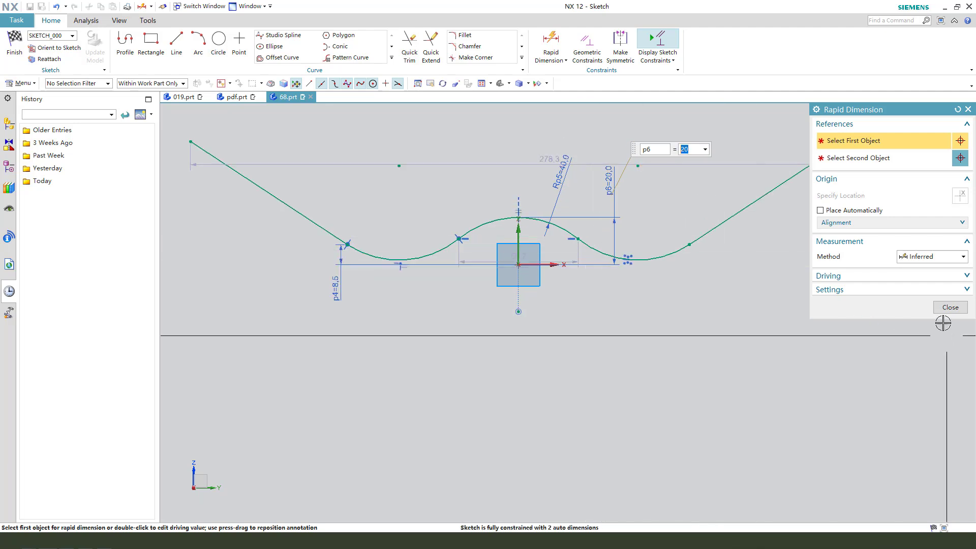
key(Escape)
Step: Make the left line horizontal, set overall length to 300, tidy dimensions and finish the sketch
click(290, 206)
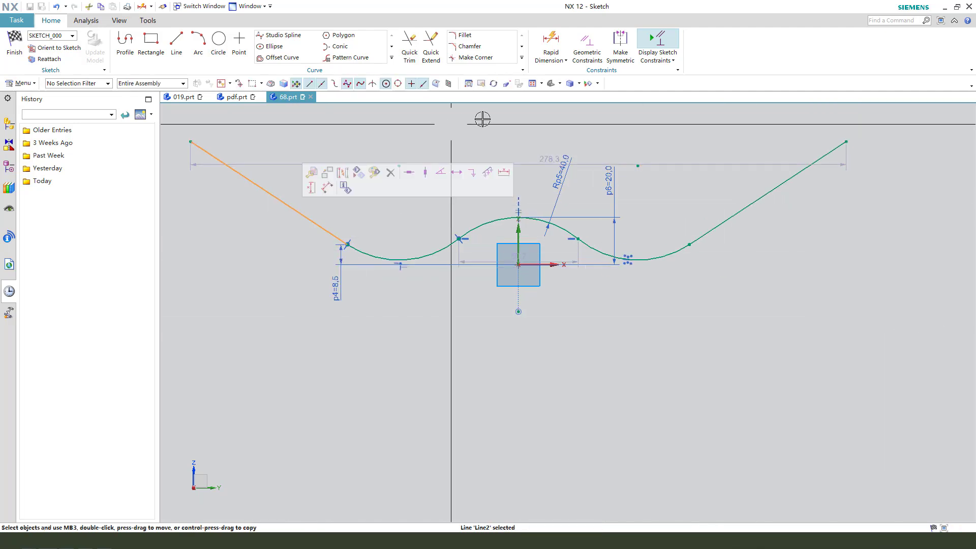
click(409, 173)
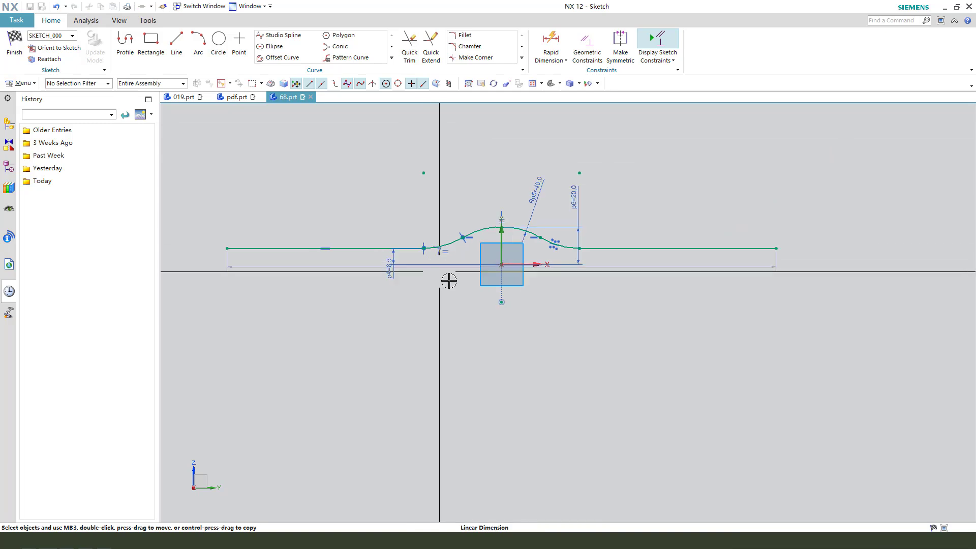
drag(588, 262, 503, 143)
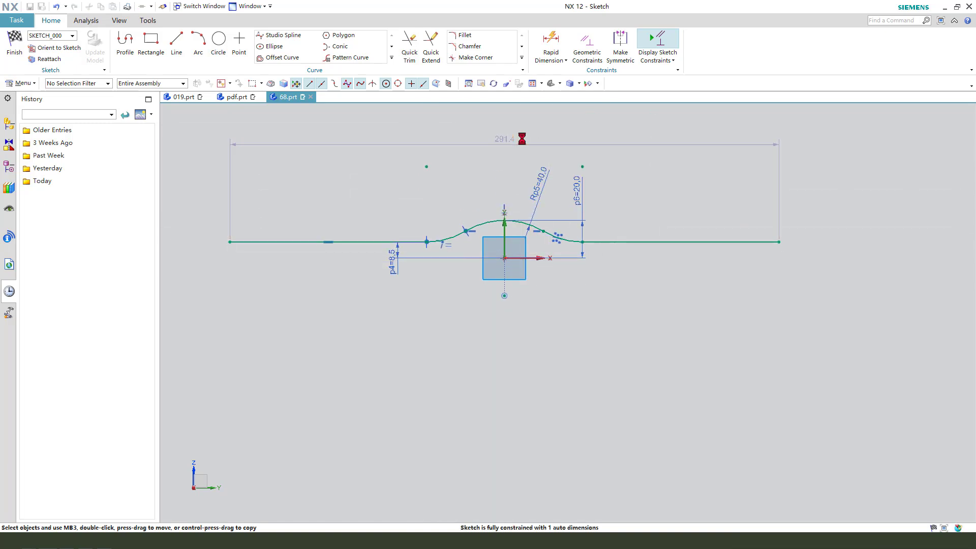
double_click(503, 142)
text(300)
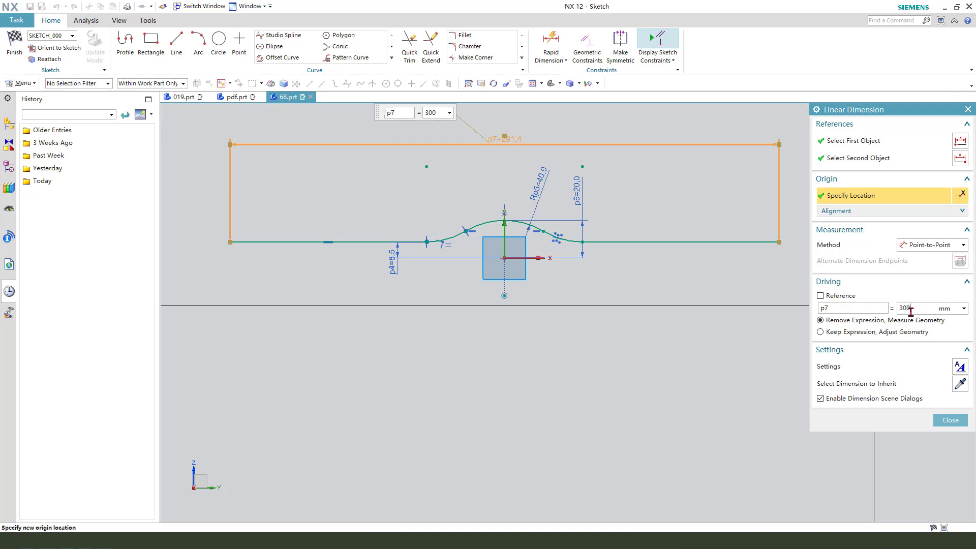
key(Return)
middle_click(593, 251)
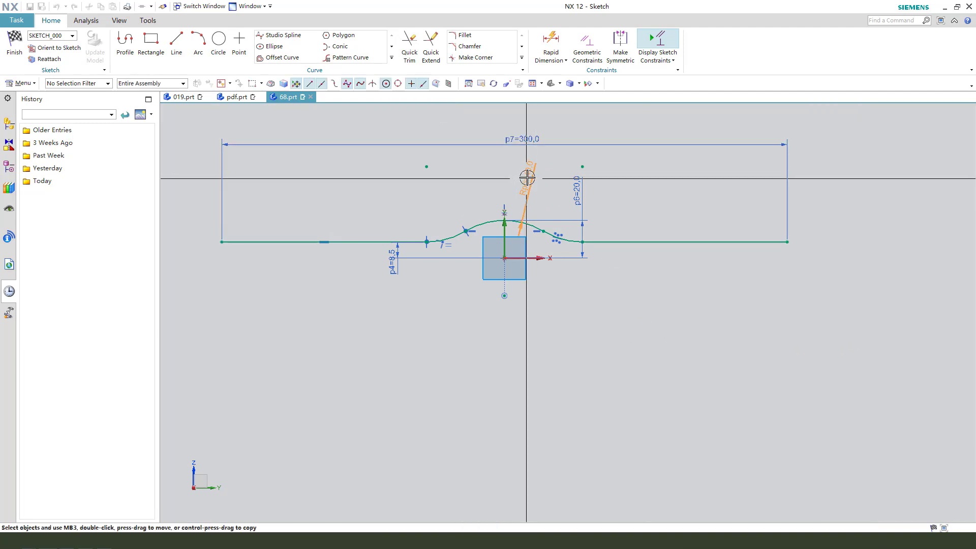
drag(578, 193, 618, 193)
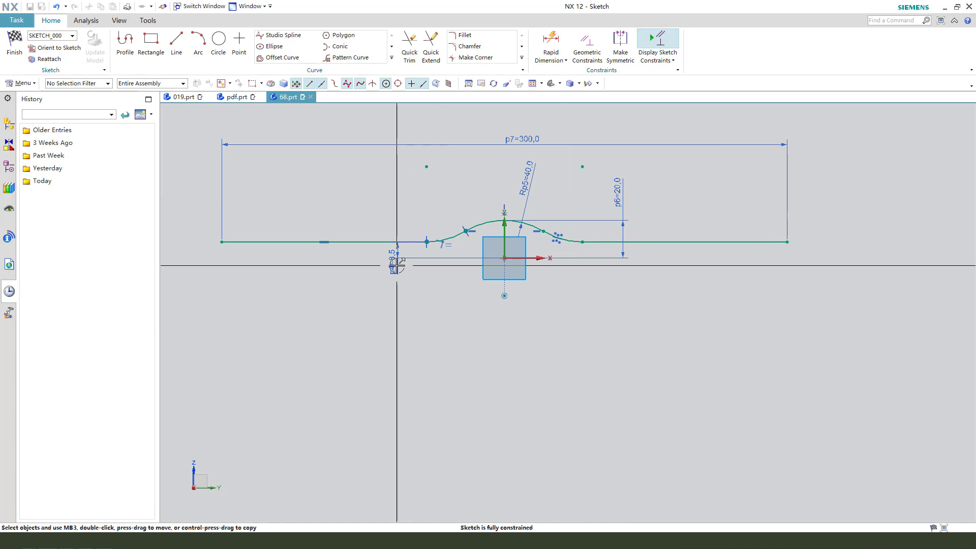
drag(398, 265, 392, 296)
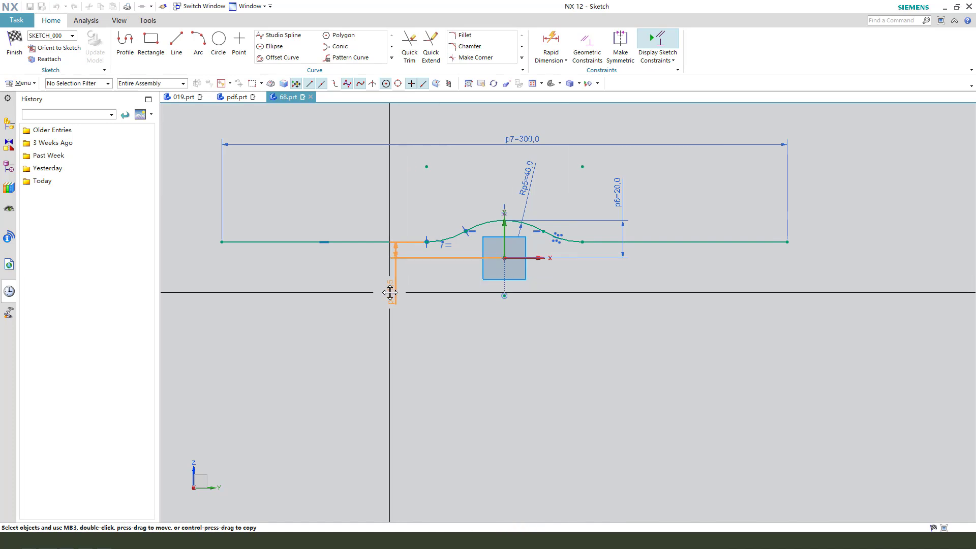
click(12, 55)
Step: Revolve the profile 0–360° about the Y axis through the origin into a solid
key(r)
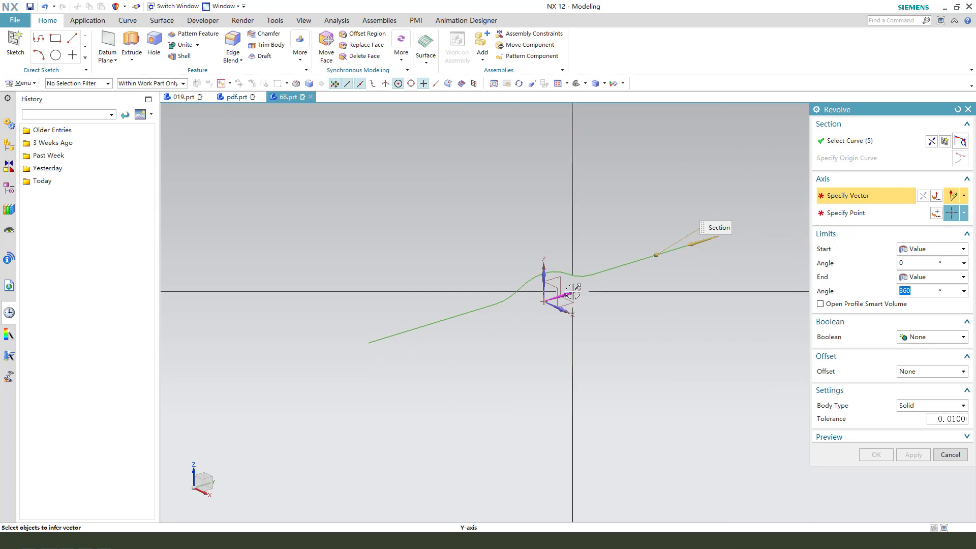
click(591, 293)
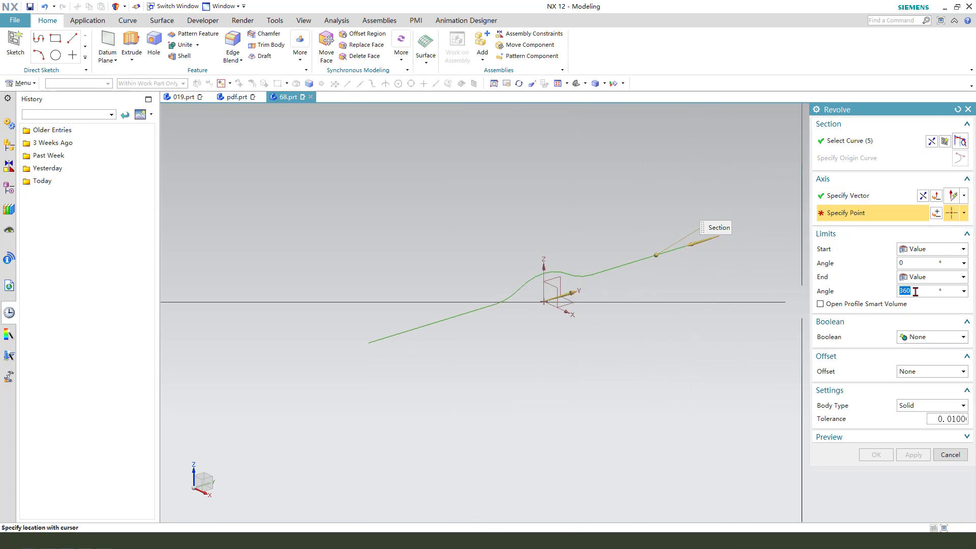
click(936, 214)
click(914, 311)
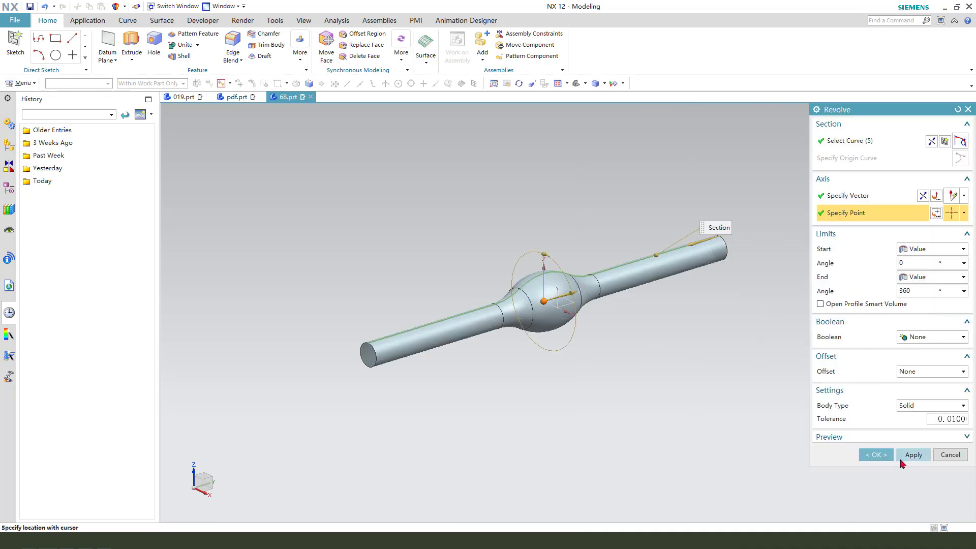
click(879, 455)
mouse_move(562, 338)
middle_down()
mouse_move(578, 369)
mouse_move(579, 329)
mouse_move(597, 344)
middle_up()
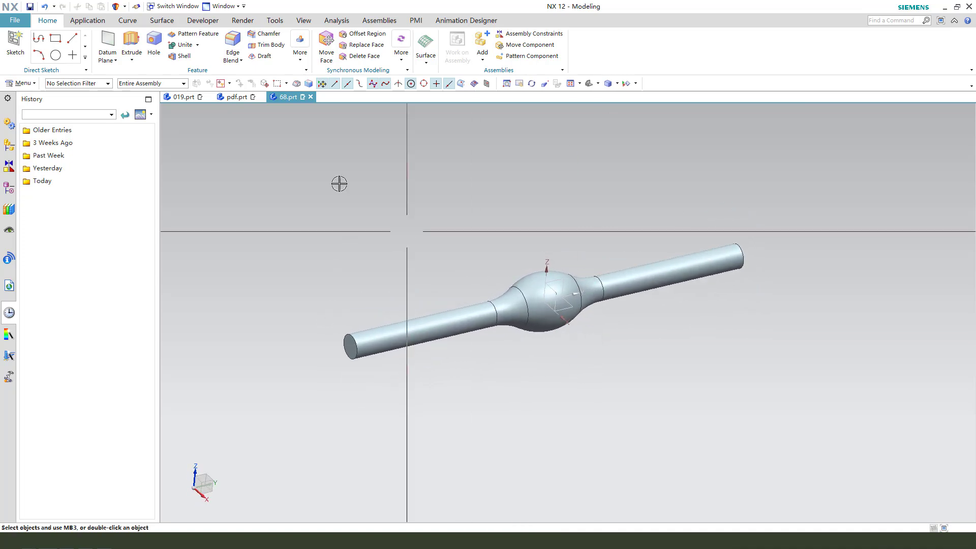
Step: Create a helix (Ø18, pitch 100, 3 turns) starting at the shaft's left end, rotated -90° about XC
click(236, 97)
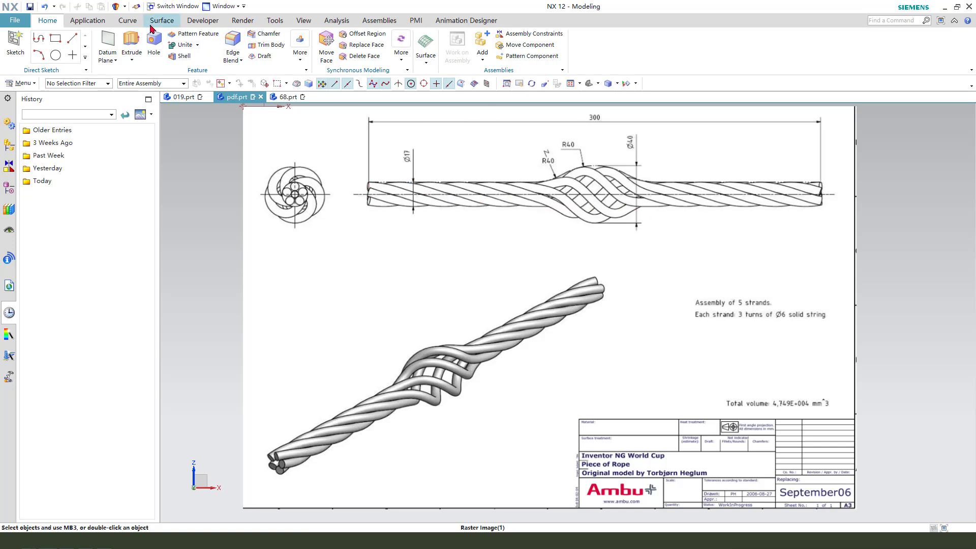
click(288, 97)
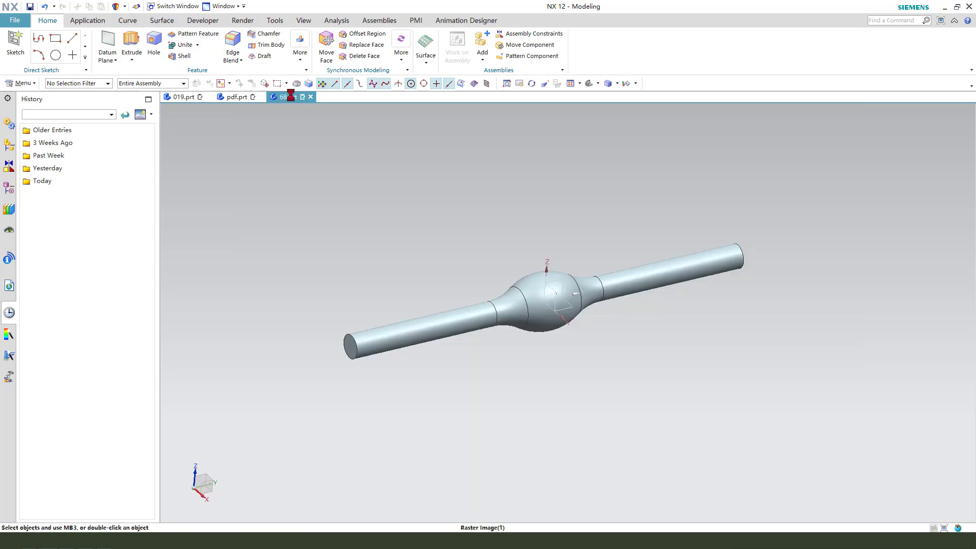
click(125, 24)
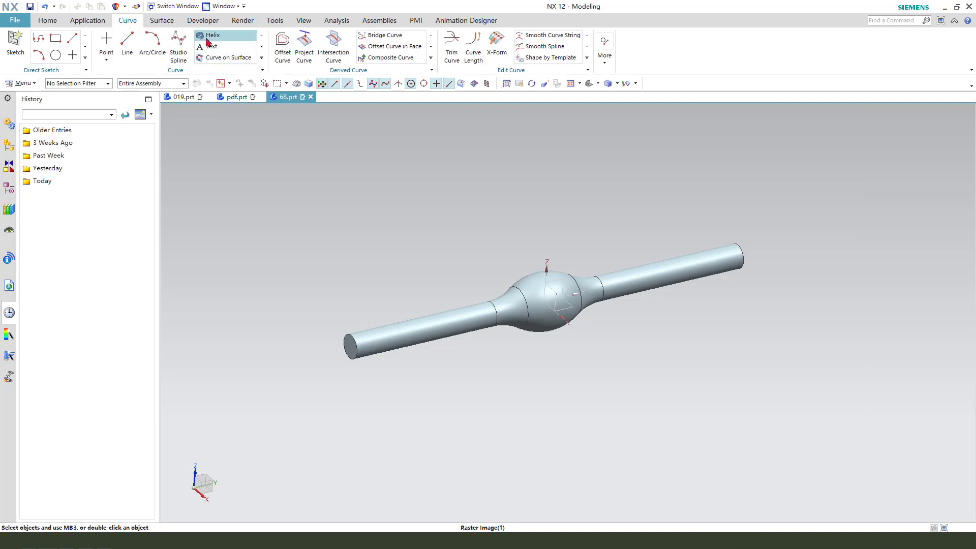
click(209, 37)
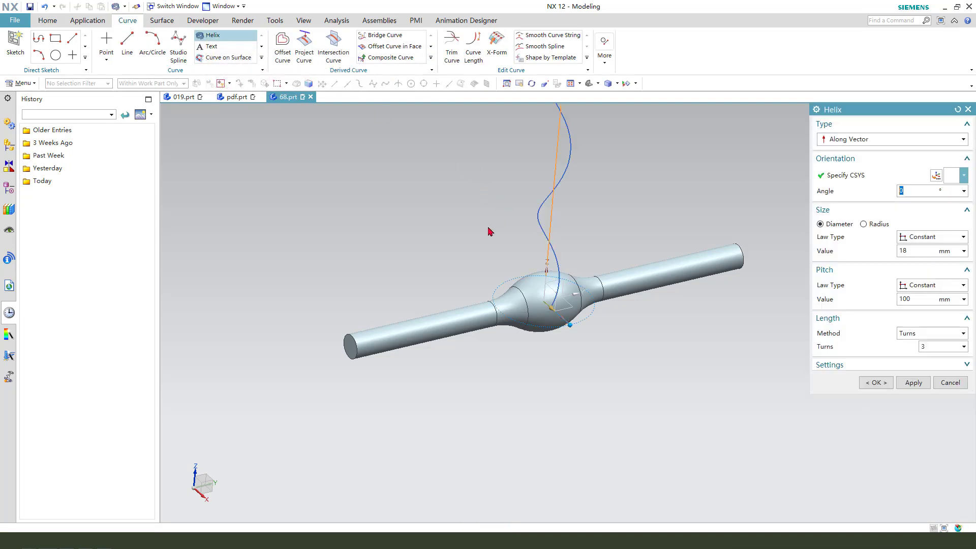
shift+middle_drag(503, 350, 486, 351)
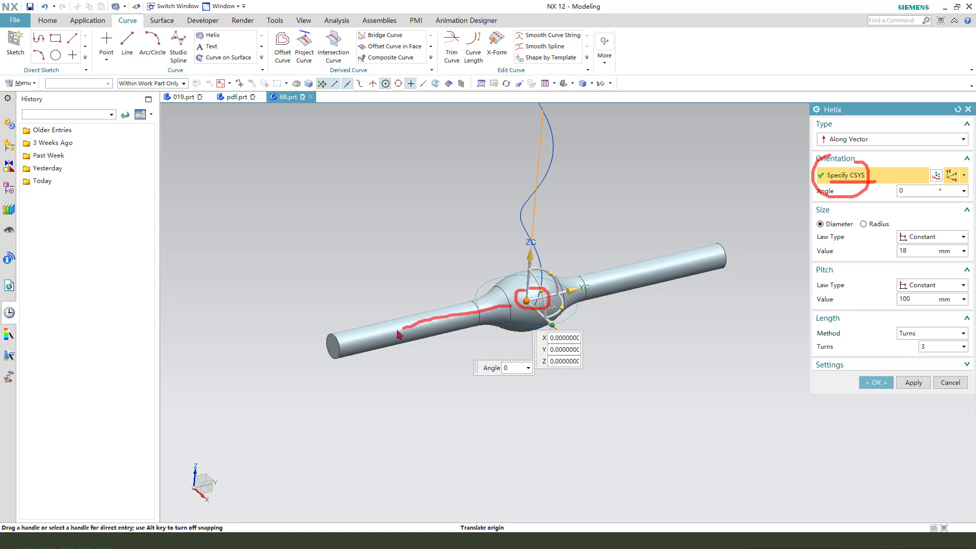
click(332, 340)
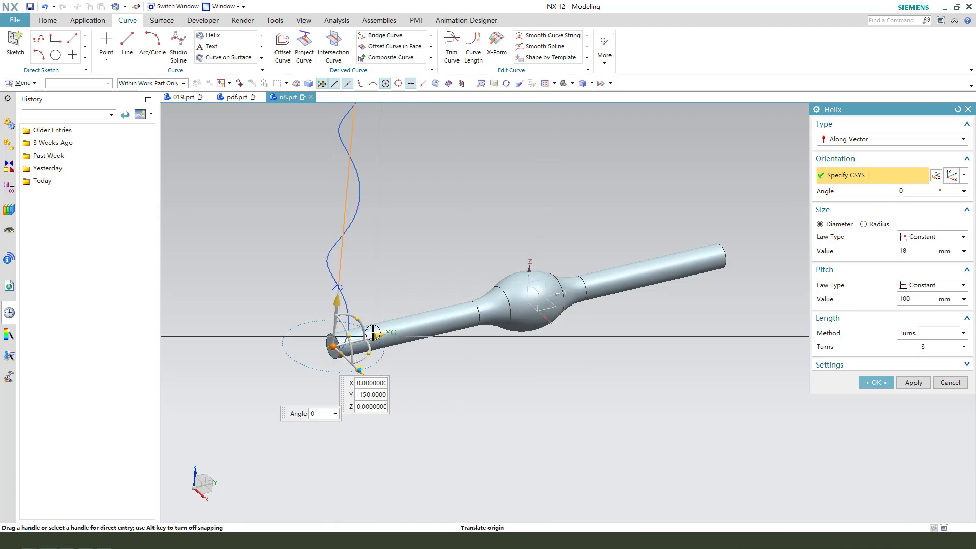
mouse_move(362, 320)
mouse_down()
mouse_move(387, 341)
mouse_move(402, 398)
mouse_up()
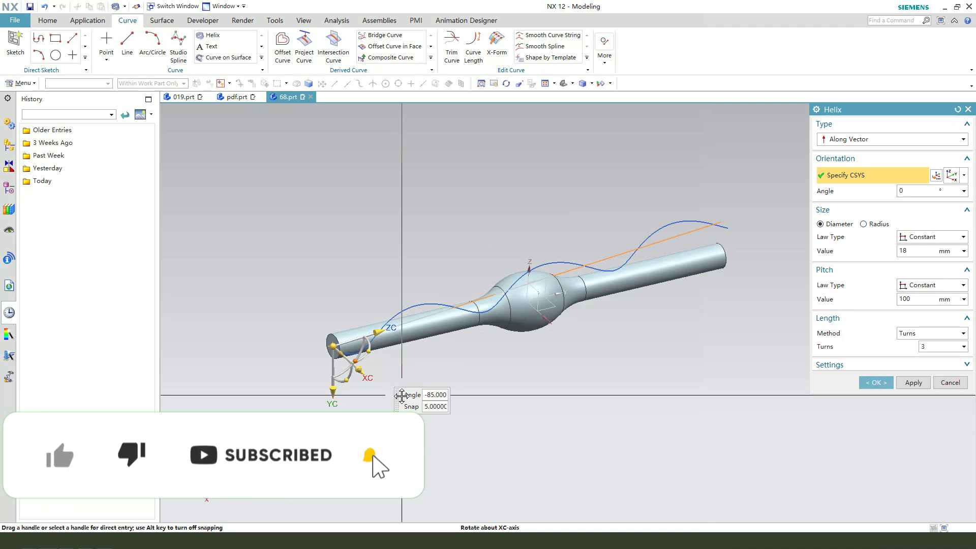
scroll(333, 289, down, 2)
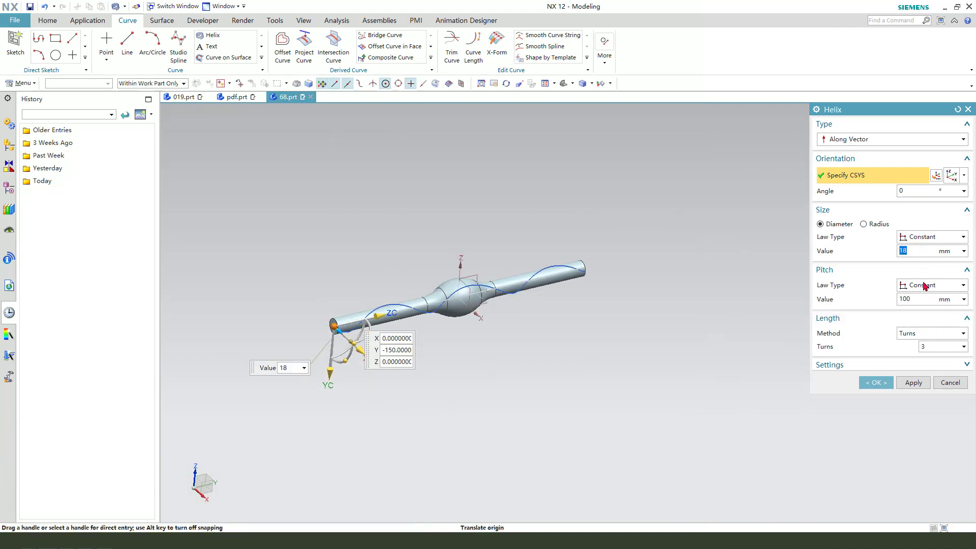
scroll(552, 263, up, 1)
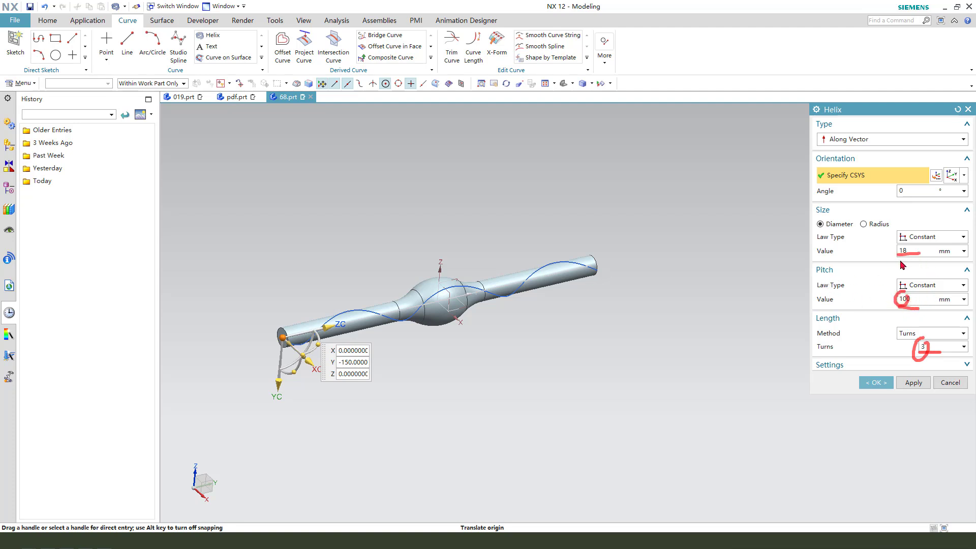
mouse_move(448, 327)
middle_down()
mouse_move(469, 342)
mouse_move(488, 326)
mouse_move(479, 323)
middle_up()
click(877, 382)
scroll(406, 260, down, 2)
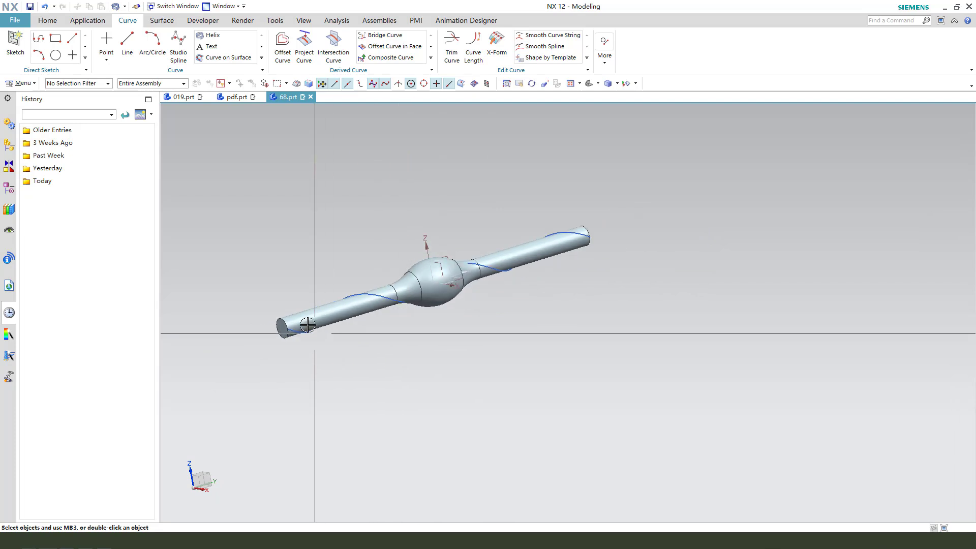
Step: Draw a line about 65.69 long along XC from the shaft's left-end arc centre
scroll(334, 311, up, 3)
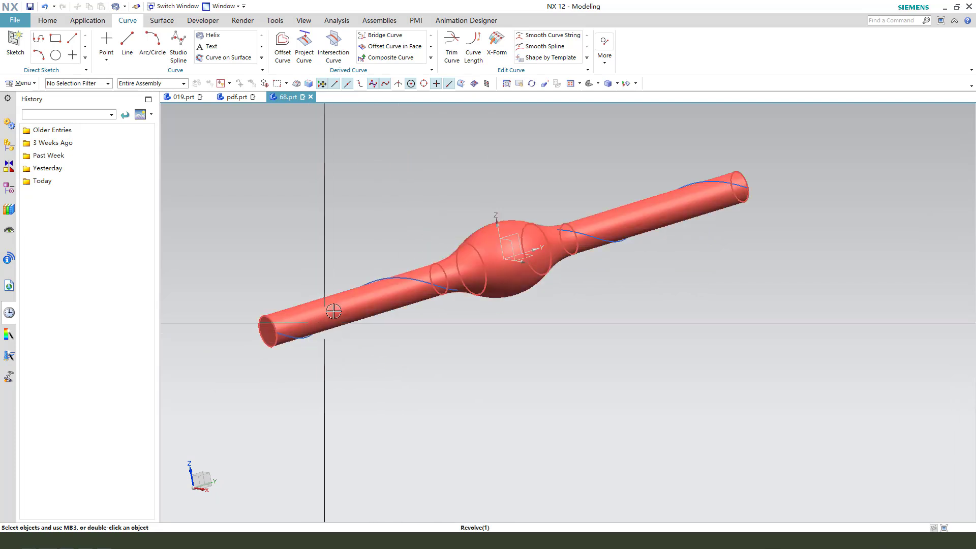
click(128, 46)
scroll(259, 356, up, 3)
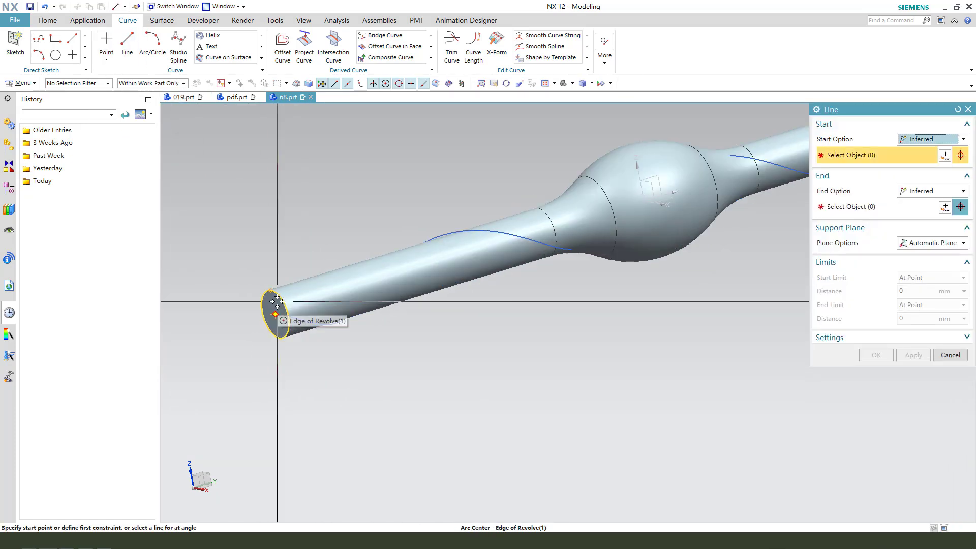
click(284, 328)
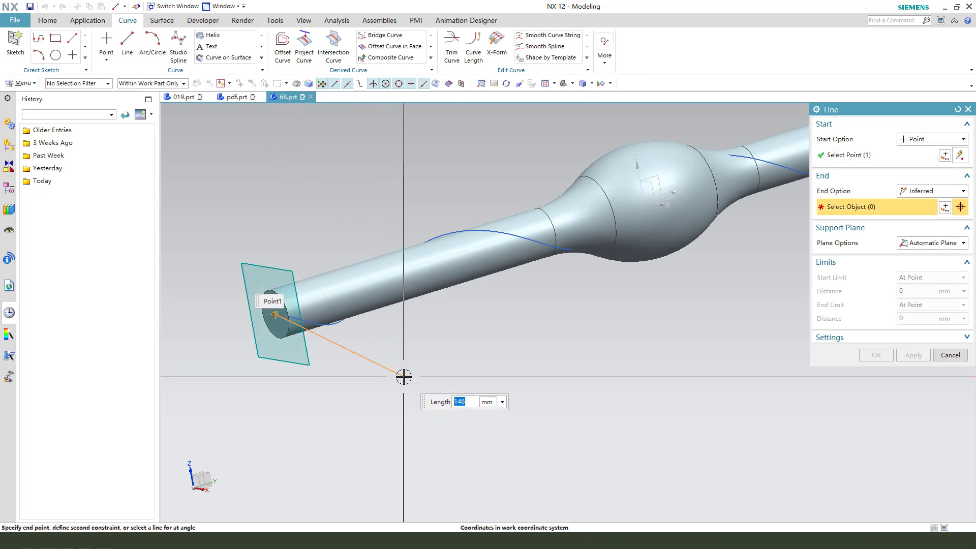
middle_drag(401, 375, 422, 370)
key(ctrl+alt+f)
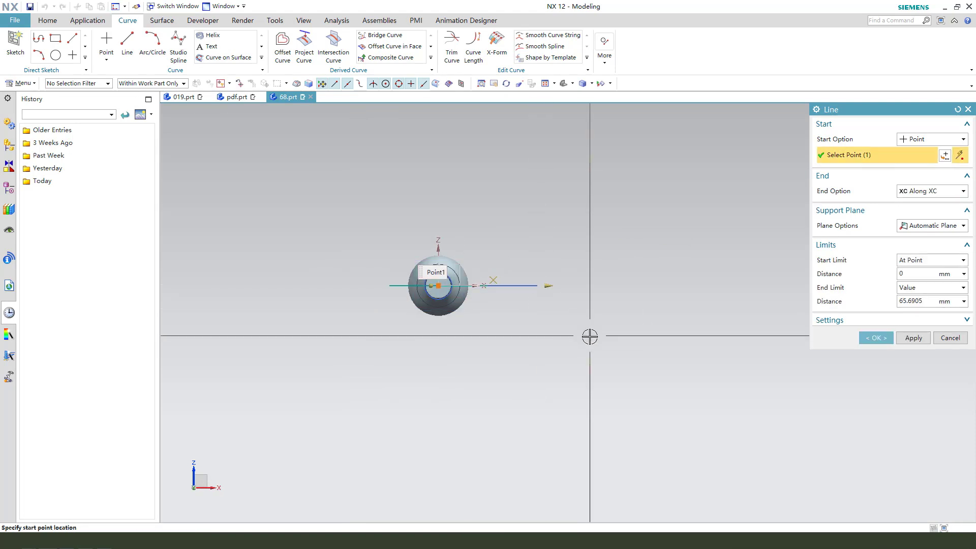
middle_drag(654, 349, 642, 381)
middle_click(489, 255)
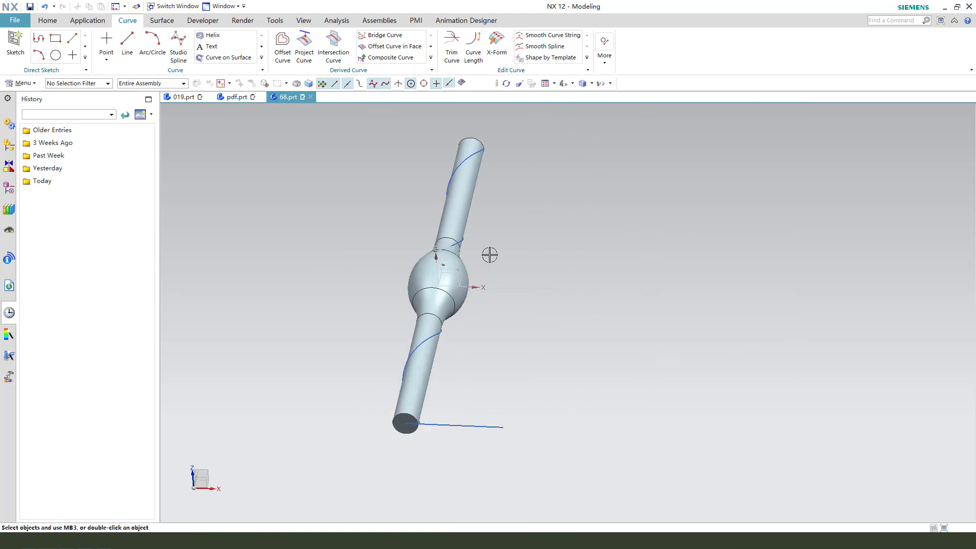
mouse_move(489, 255)
middle_down()
mouse_move(519, 349)
mouse_move(491, 362)
mouse_move(460, 314)
mouse_move(446, 324)
mouse_move(405, 311)
middle_up()
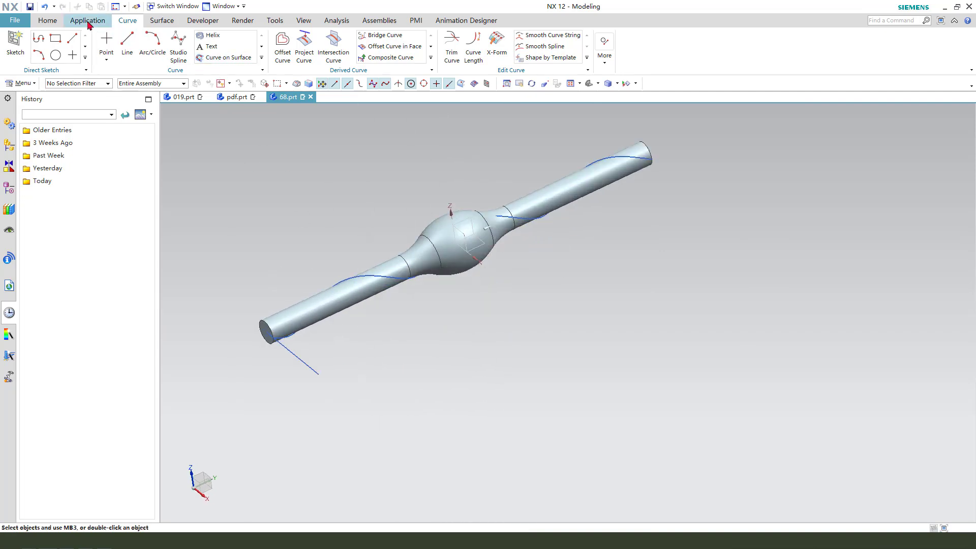
Step: Start a Swept surface with the short line as section and the helix as guide
click(162, 23)
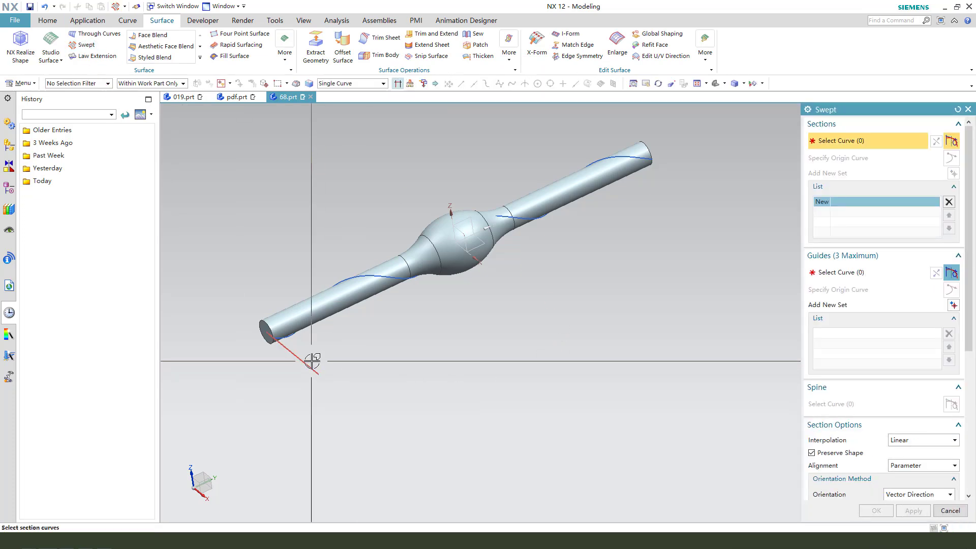
scroll(328, 371, up, 2)
scroll(306, 349, up, 3)
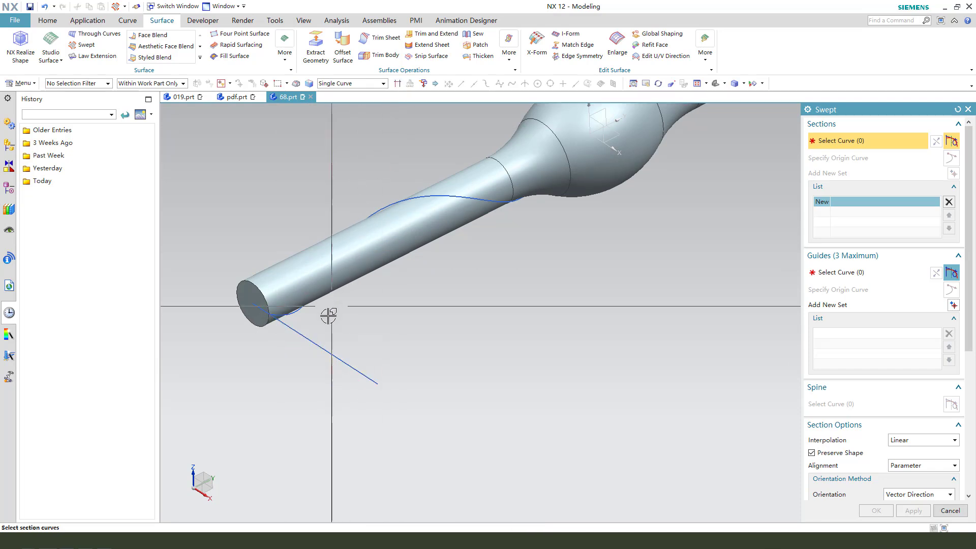
click(311, 338)
middle_drag(322, 320, 786, 304)
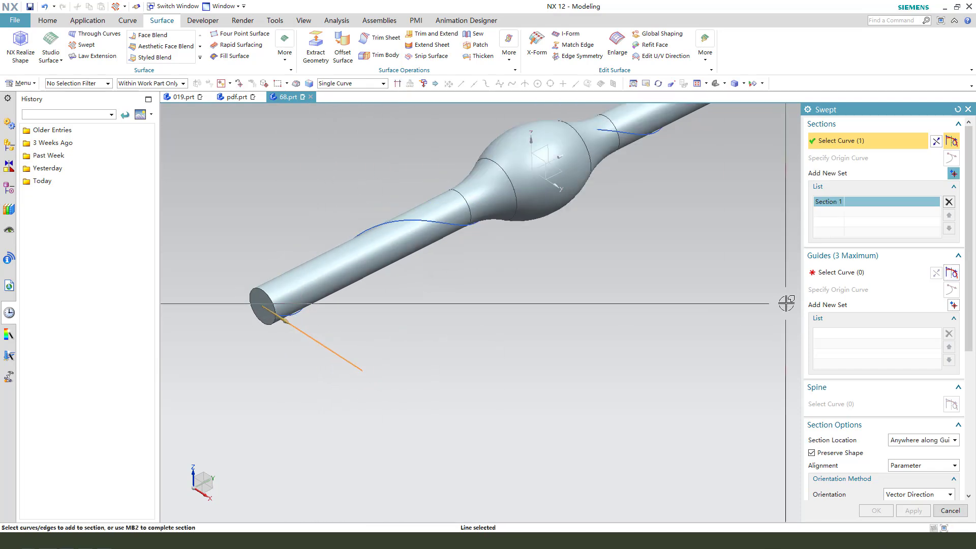
click(844, 272)
click(431, 225)
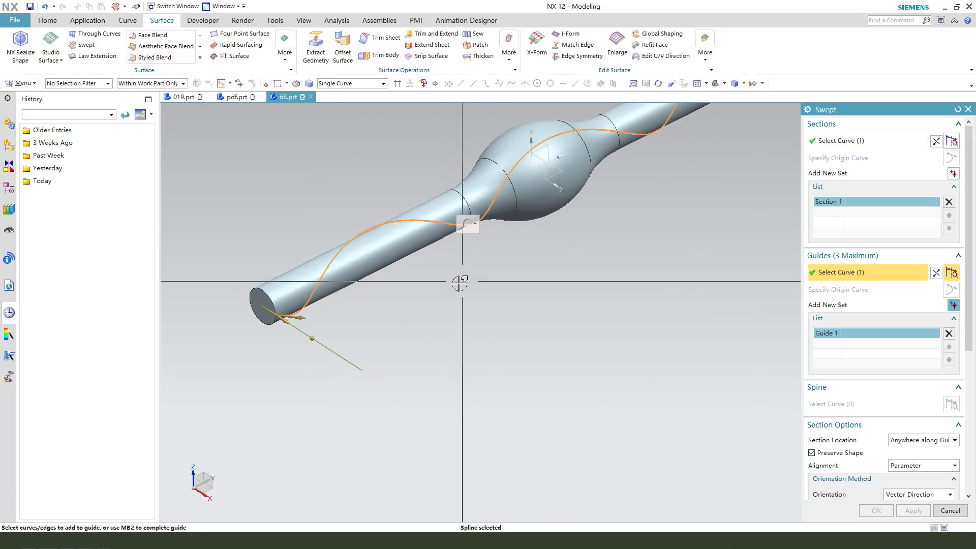
scroll(480, 295, down, 3)
scroll(880, 356, down, 3)
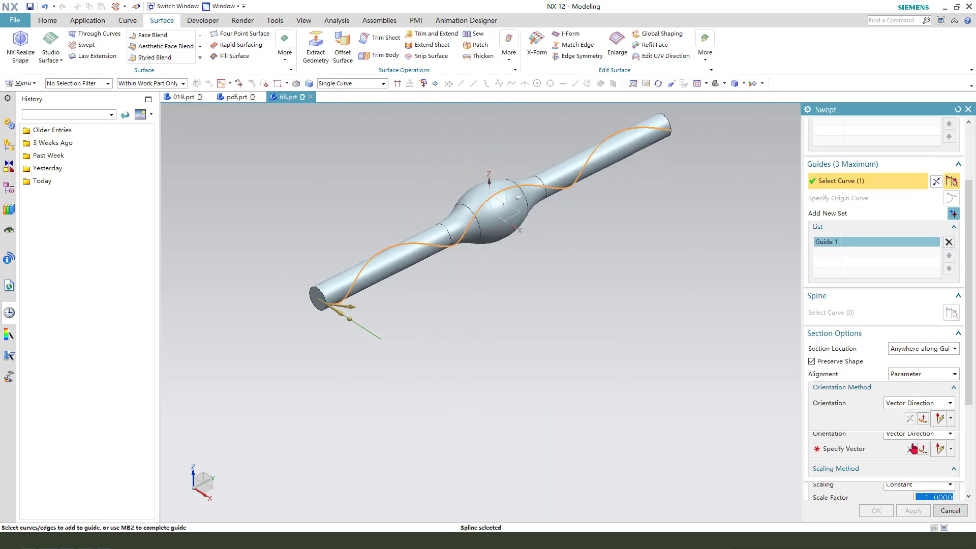
Step: Set section orientation to Vector Direction, specify the vector, and create the helical sweep
click(917, 405)
click(914, 404)
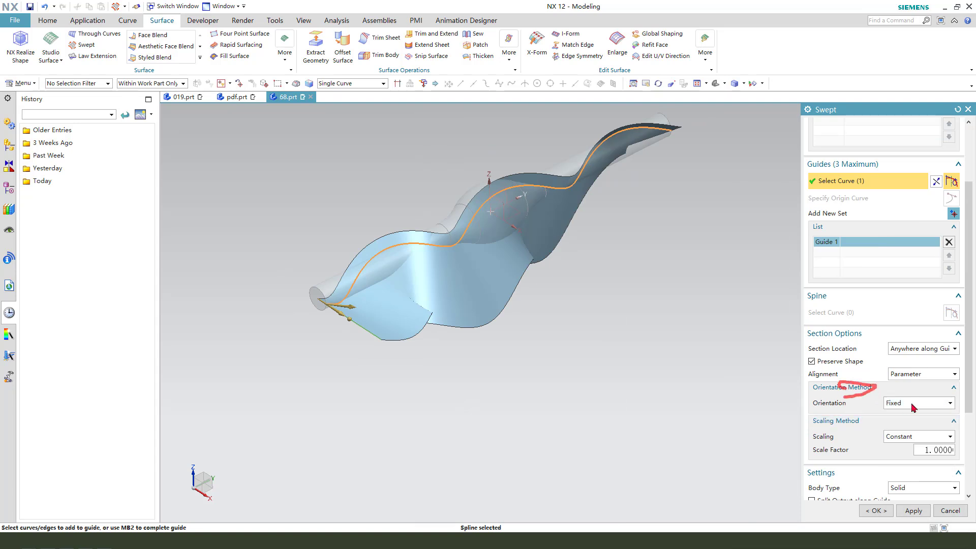
click(914, 407)
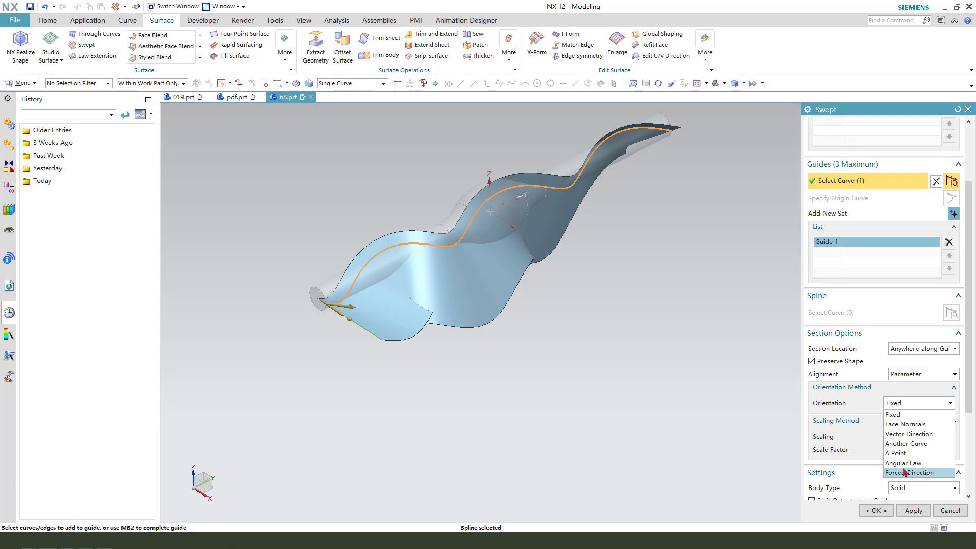
click(906, 437)
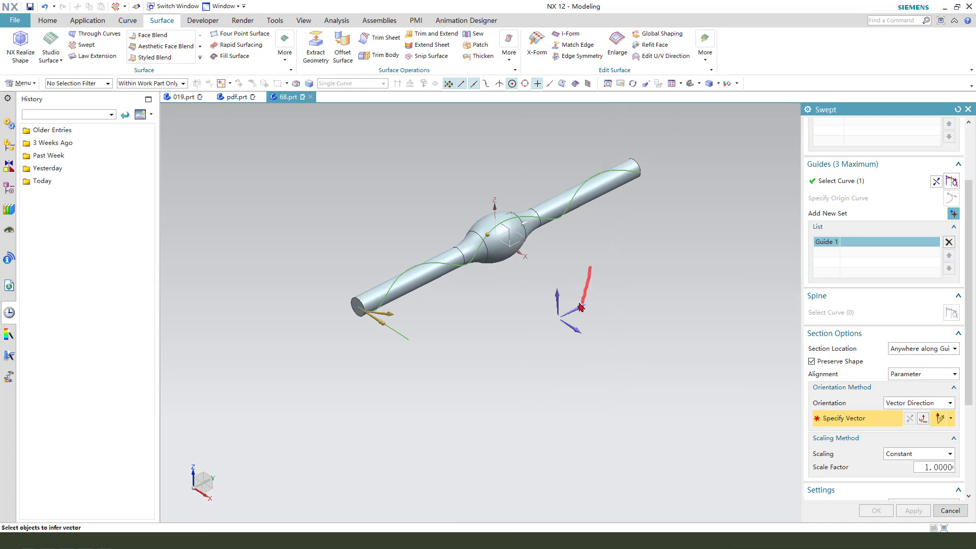
click(585, 331)
middle_drag(585, 328, 590, 294)
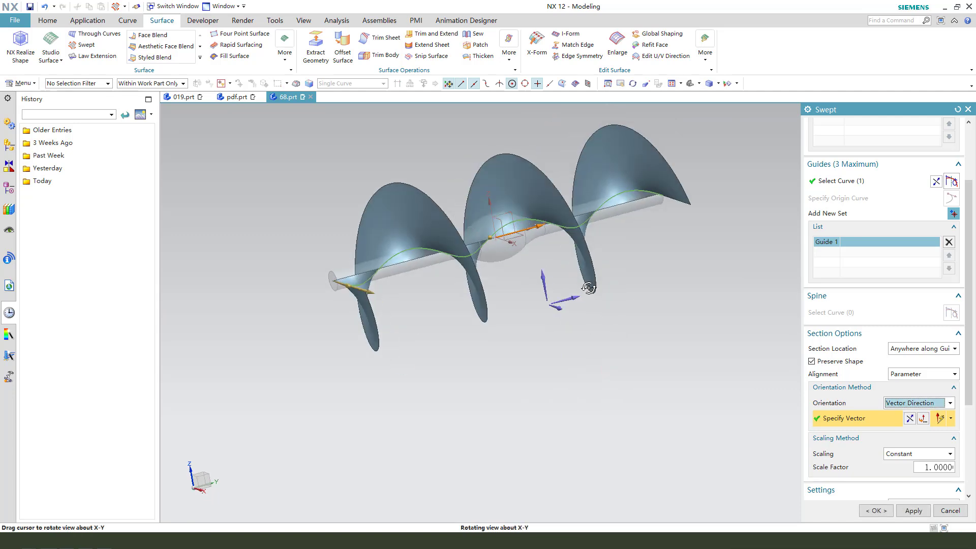
click(876, 510)
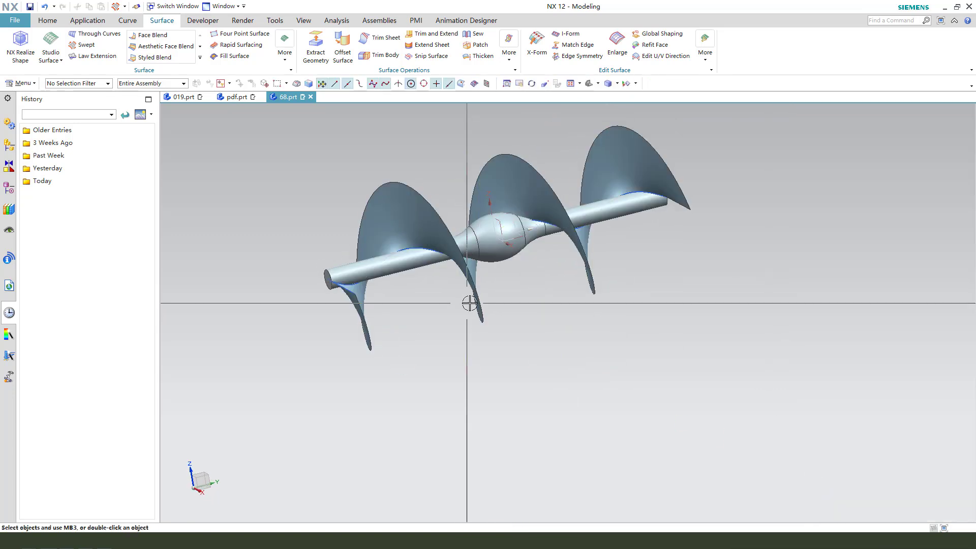
click(237, 100)
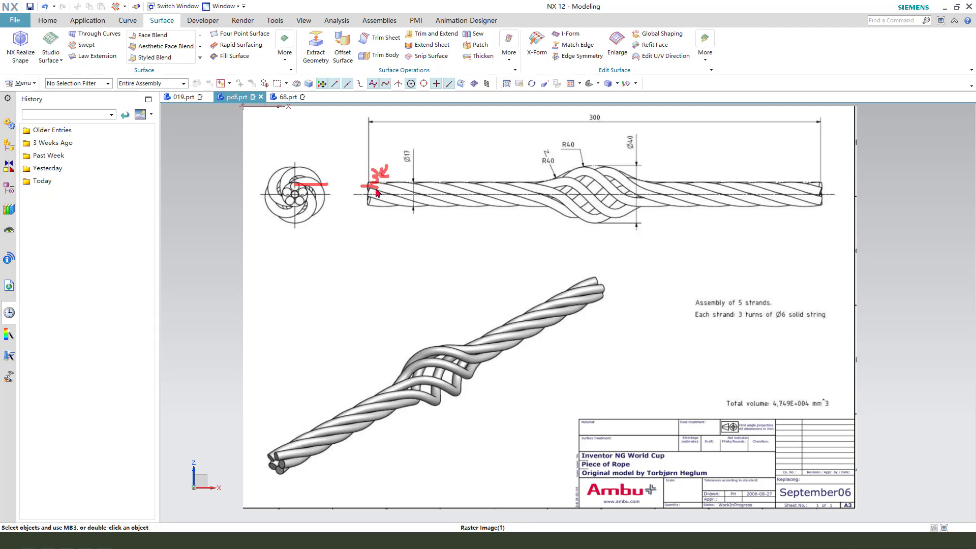
click(287, 97)
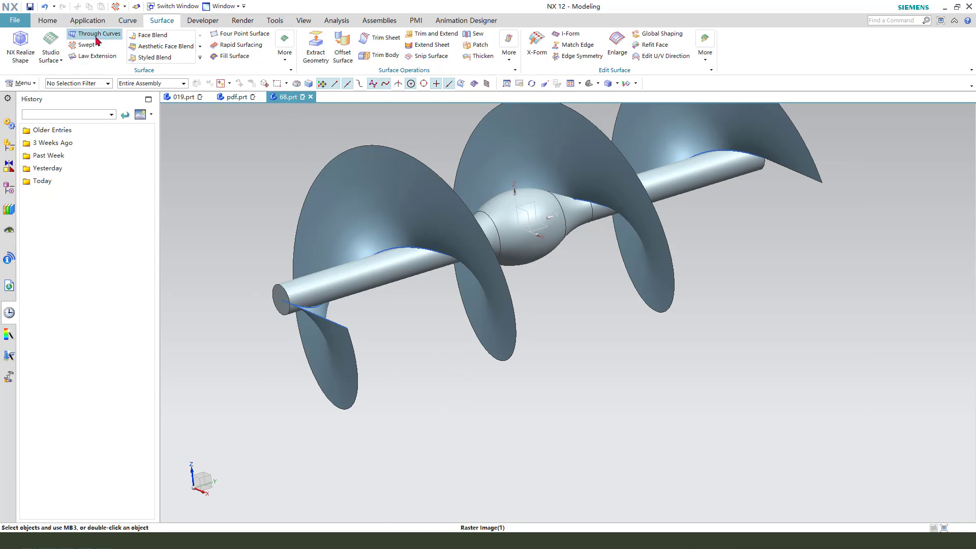
Step: Offset the five shaft and bulge faces 3 mm with the direction reversed inward
click(342, 46)
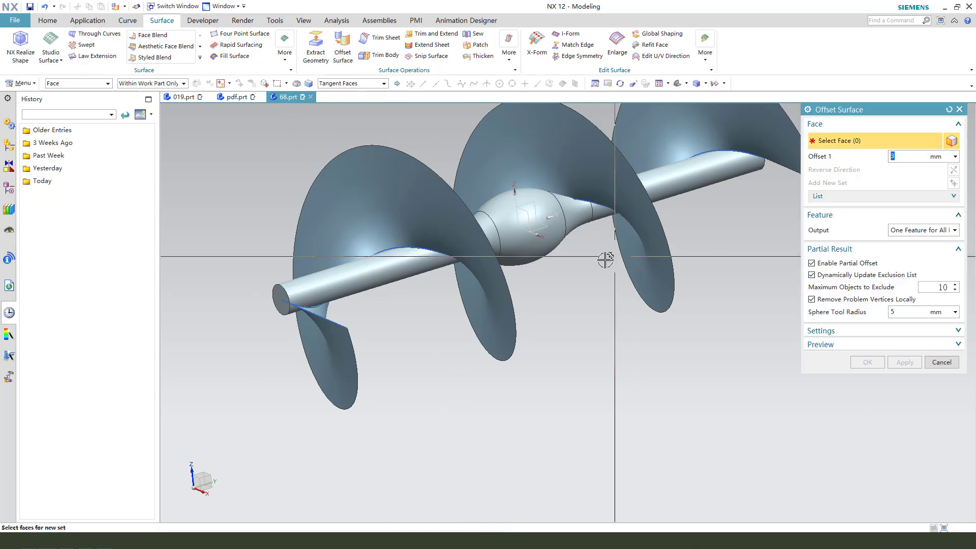
click(541, 231)
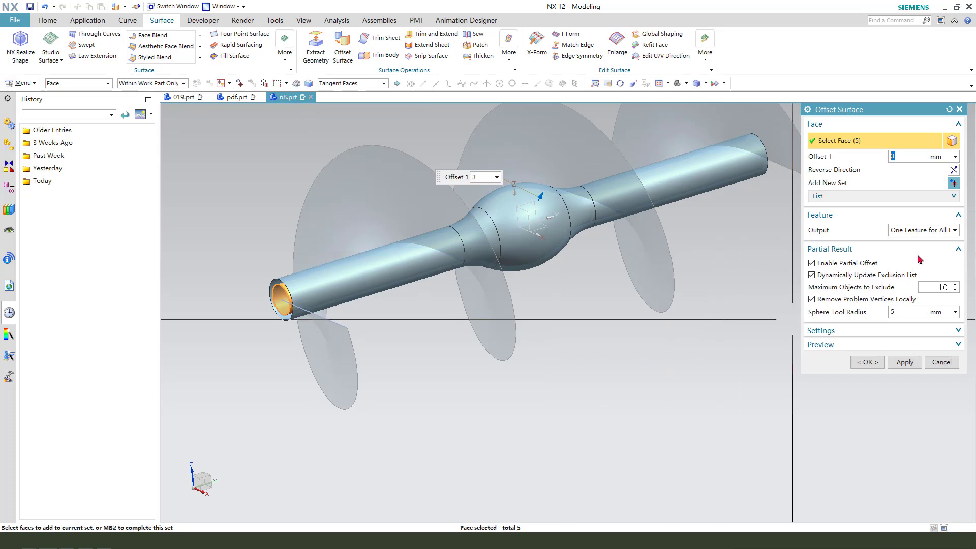
click(954, 171)
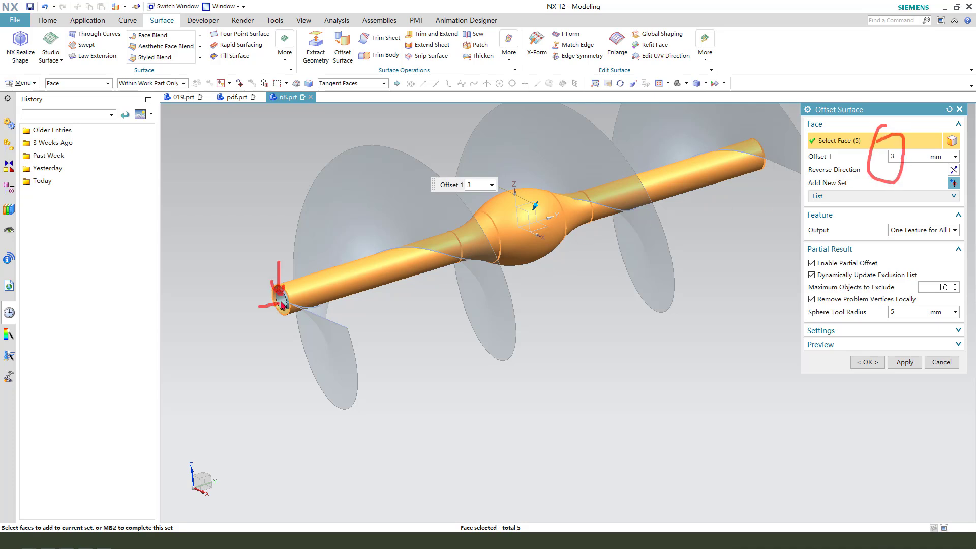
Step: Create the offset surface, then hide the Revolve solid and the Helix (2) curves
click(868, 362)
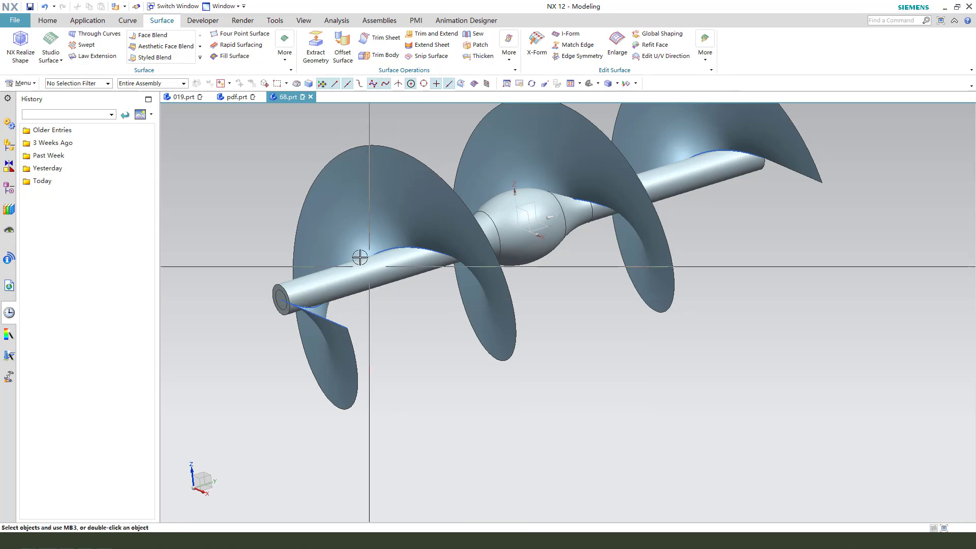
key(ctrl+b)
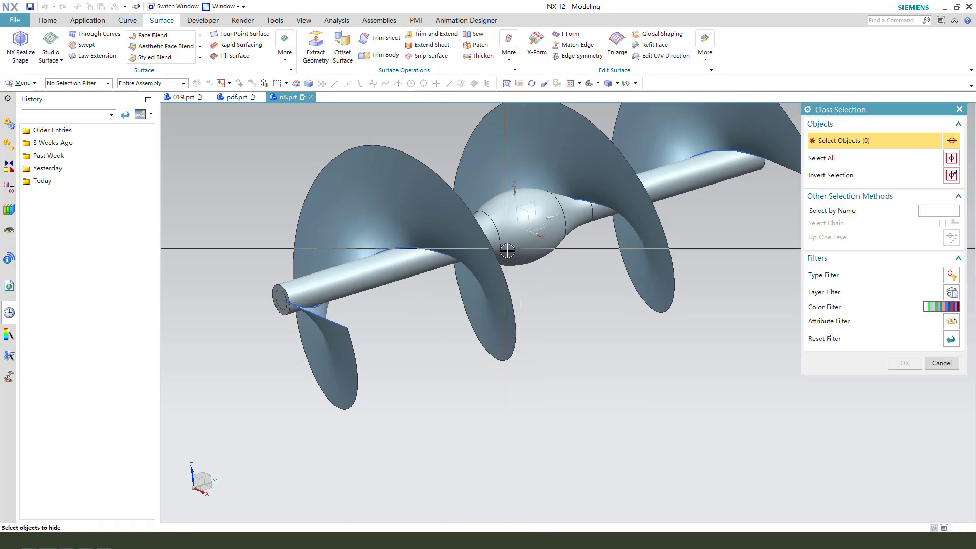
click(8, 187)
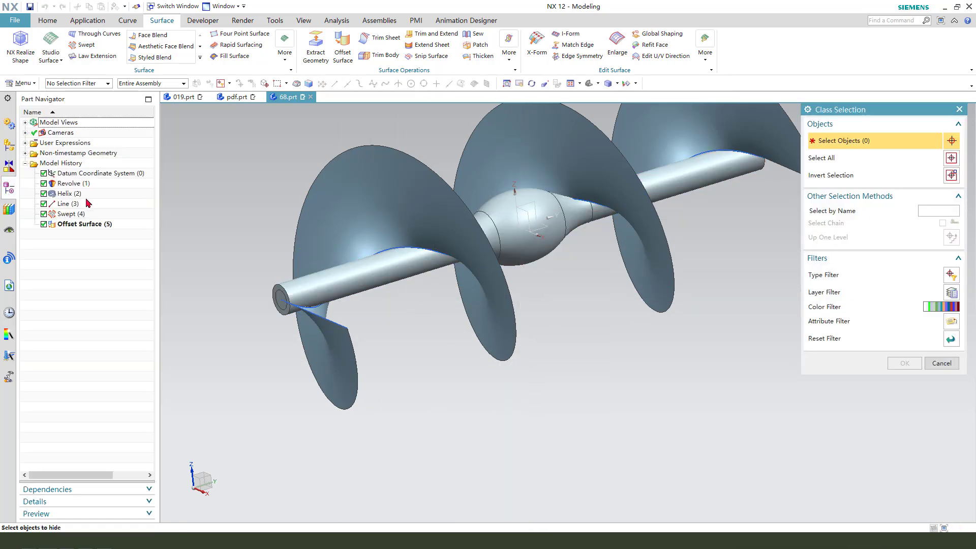
click(590, 213)
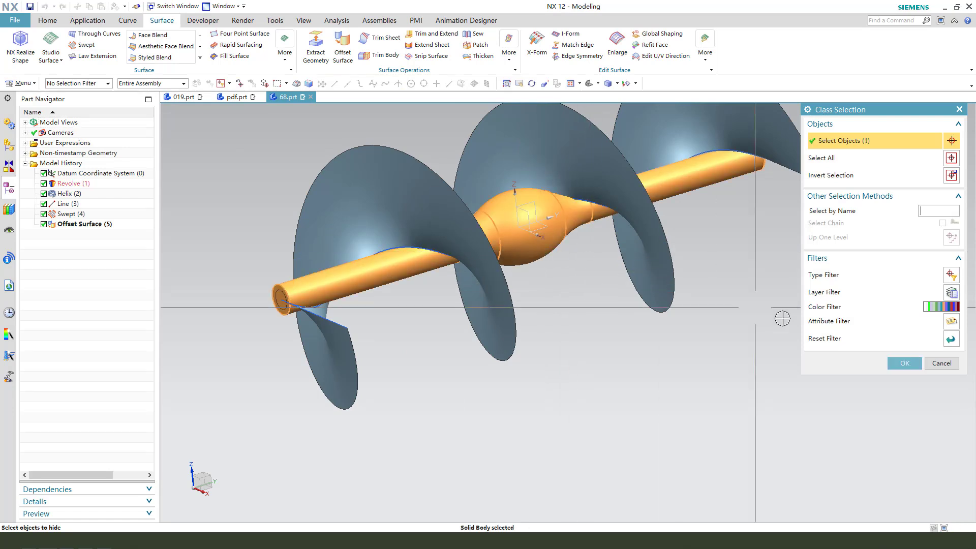
click(905, 363)
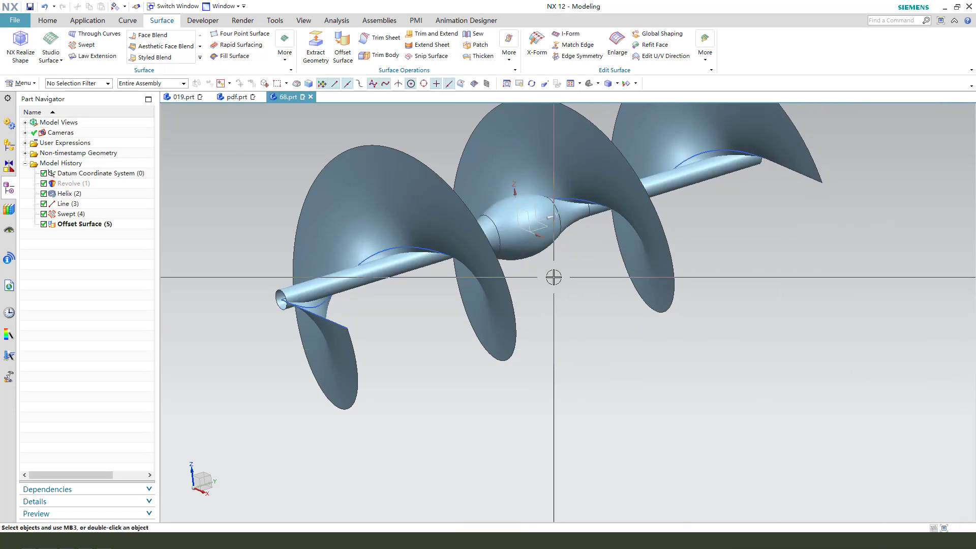
click(410, 246)
key(ctrl+b)
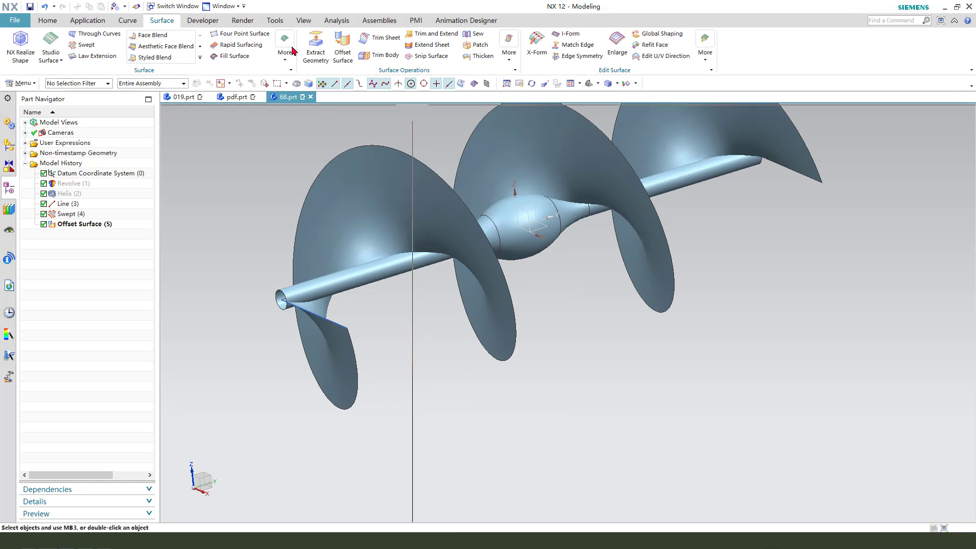
click(128, 20)
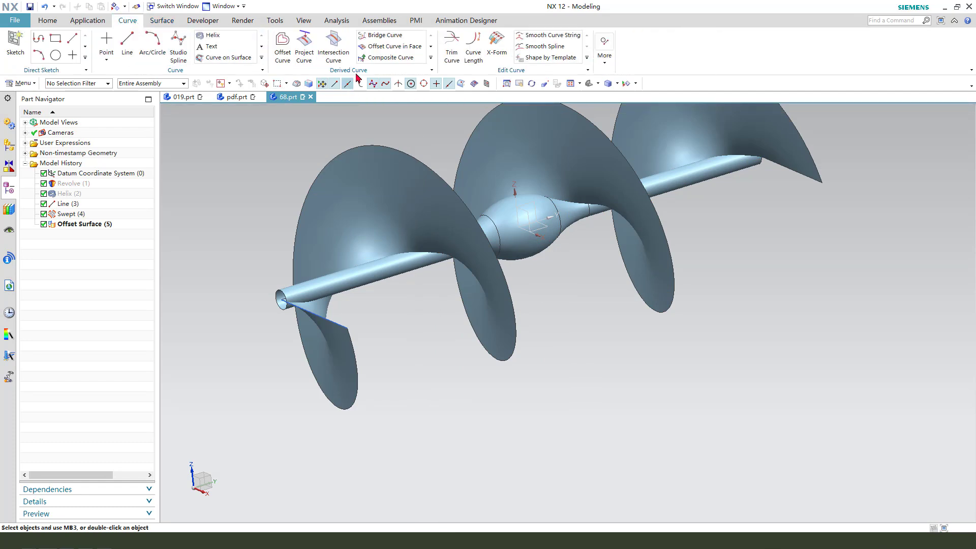
Step: Create the intersection curve between the shaft-and-bulge faces and the helical sweep
click(334, 53)
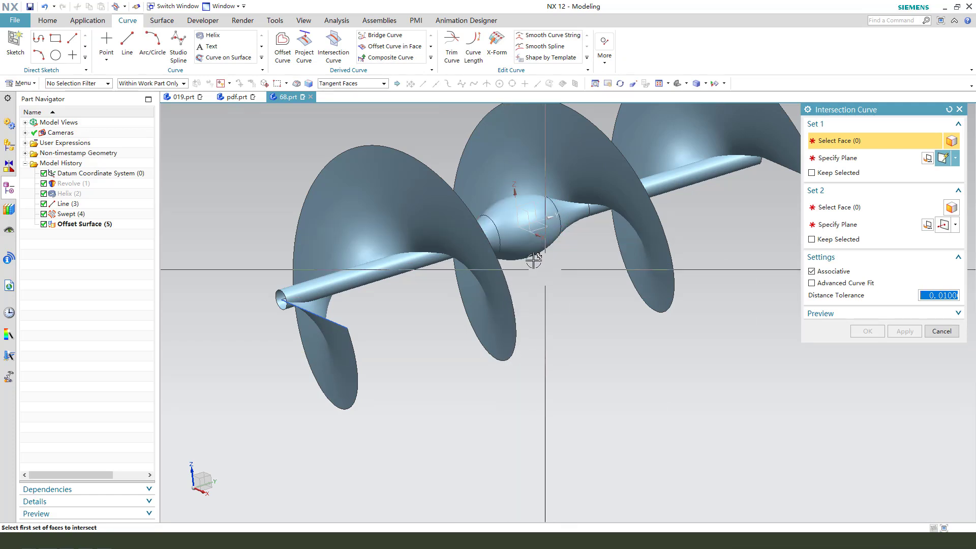
click(510, 225)
click(838, 189)
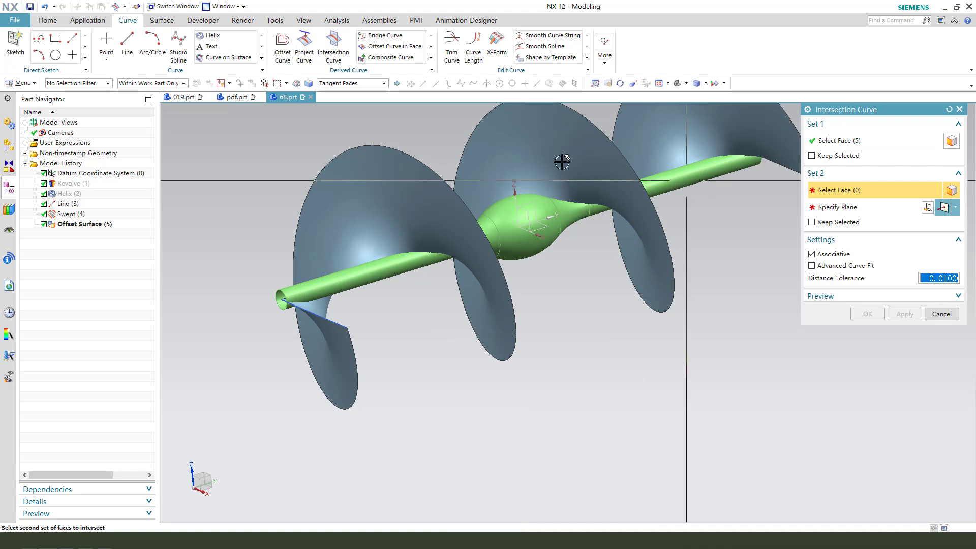
click(529, 155)
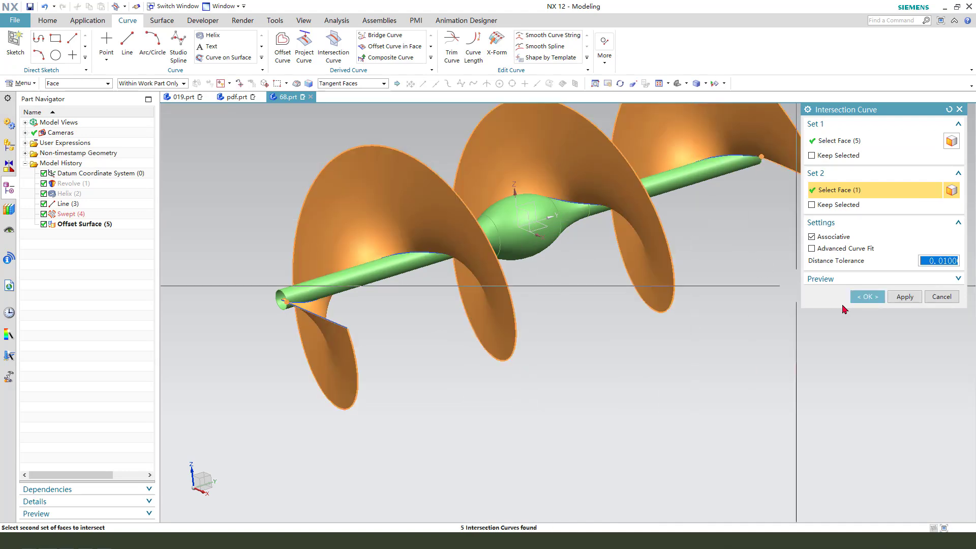
click(868, 297)
Step: Hide the sweep, shaft, datum and straight line, leaving only the wavy curve
key(ctrl+b)
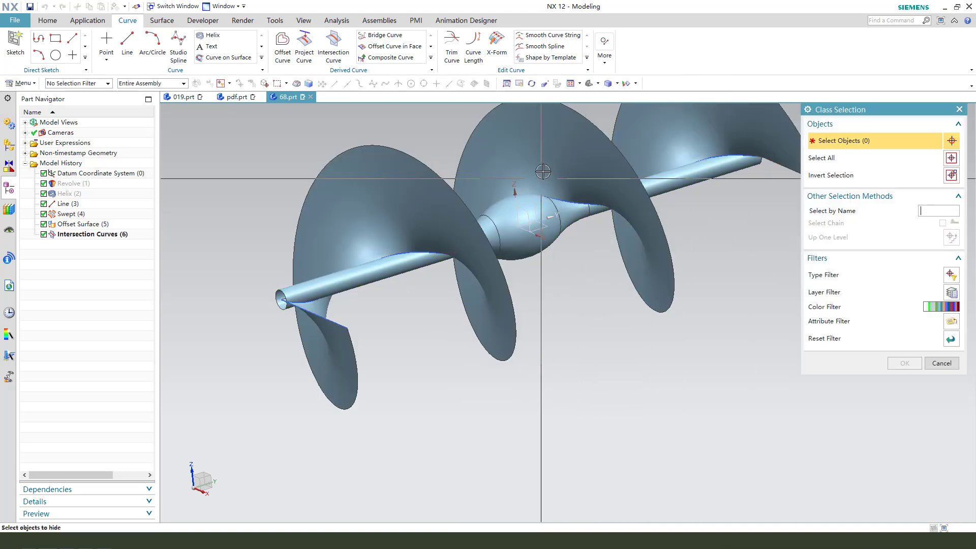
click(565, 206)
click(520, 224)
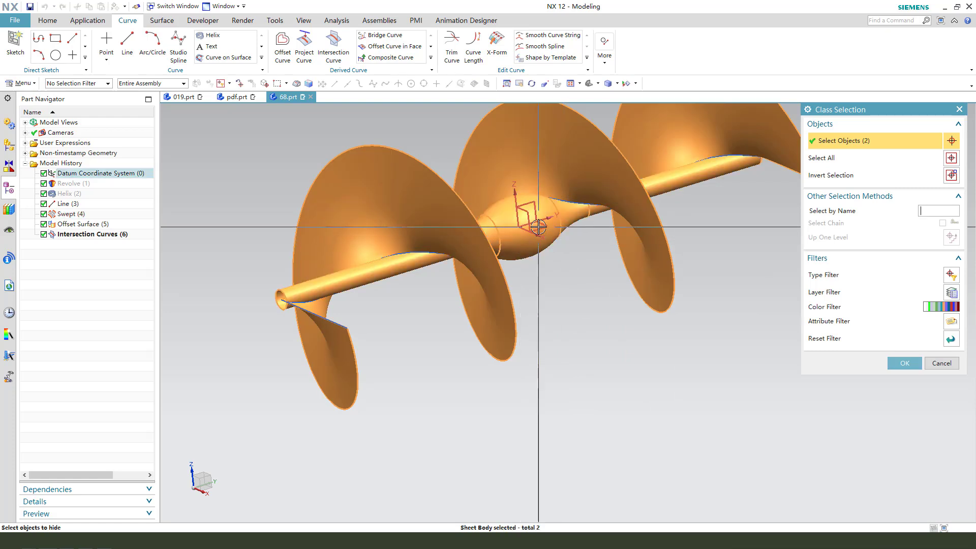
middle_click(596, 253)
click(344, 330)
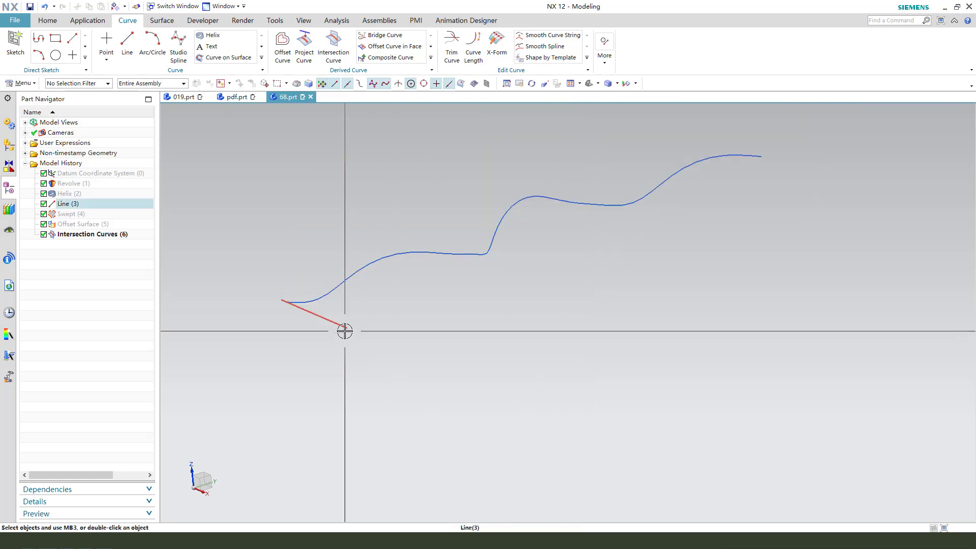
key(ctrl+b)
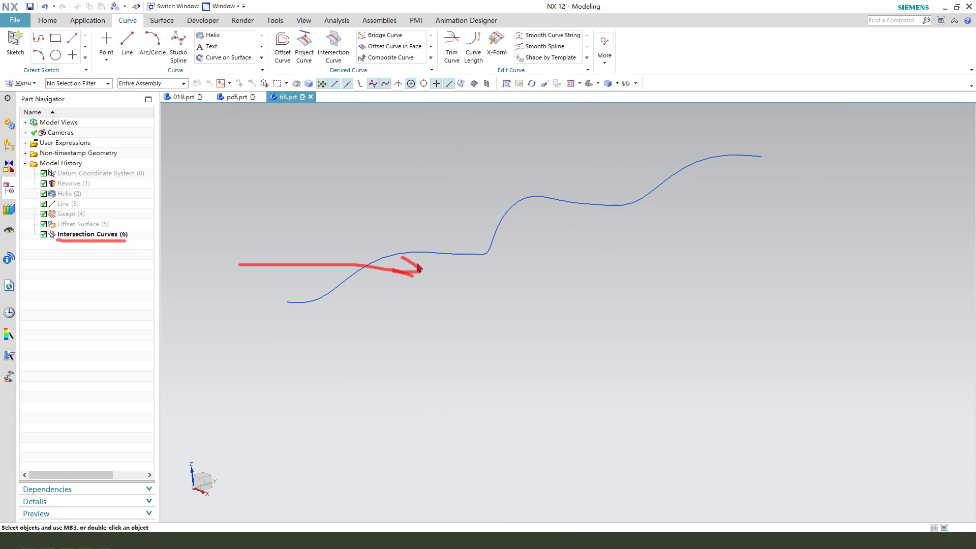
Step: Build a 6 mm diameter tube along the wavy intersection curve
click(163, 21)
click(285, 60)
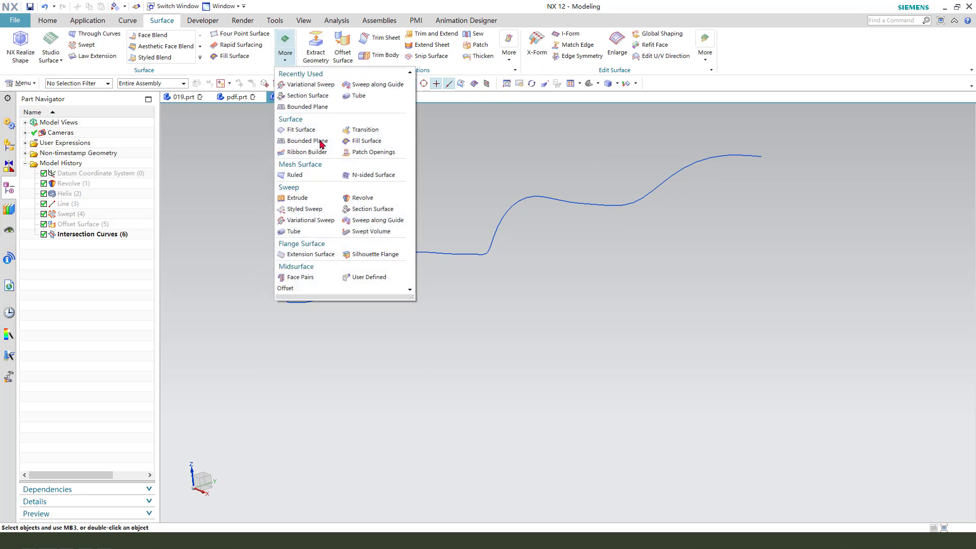
click(305, 231)
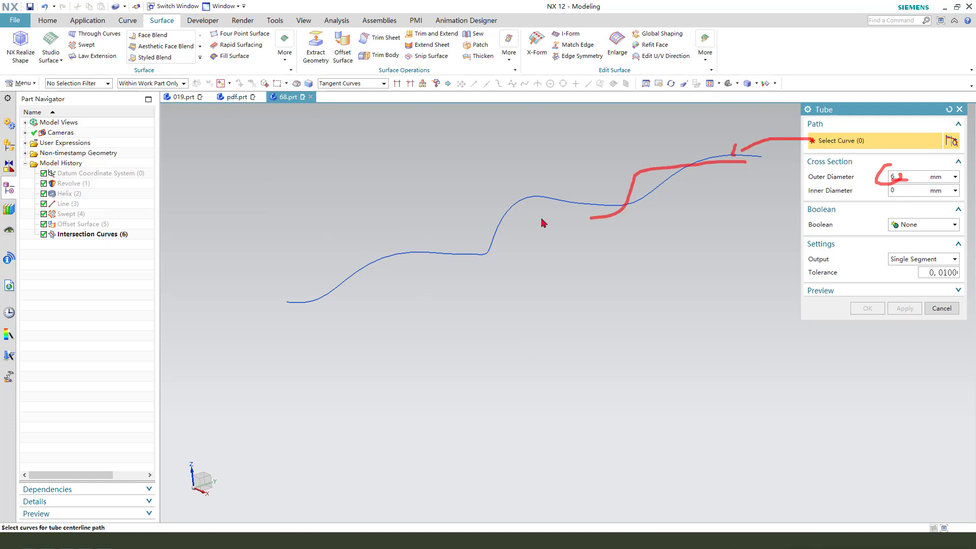
click(726, 155)
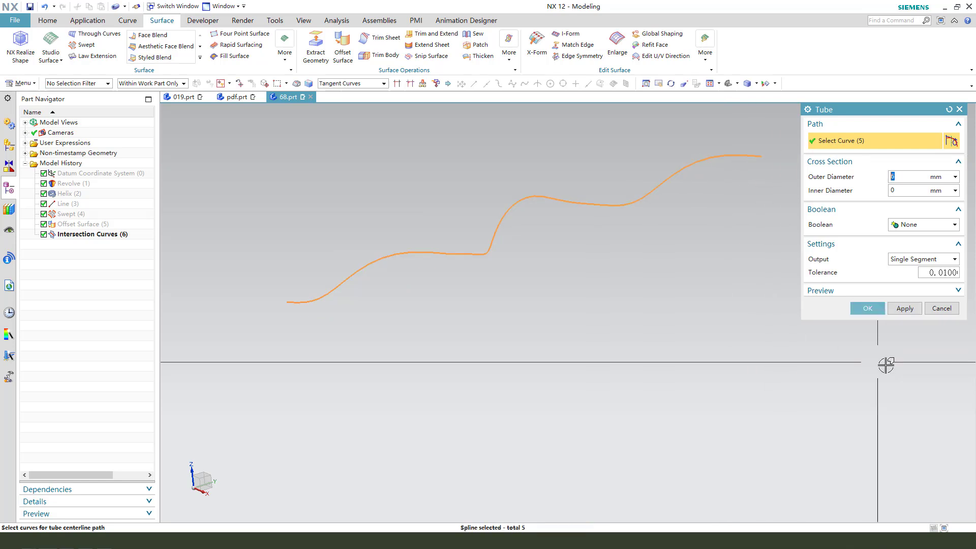
click(870, 308)
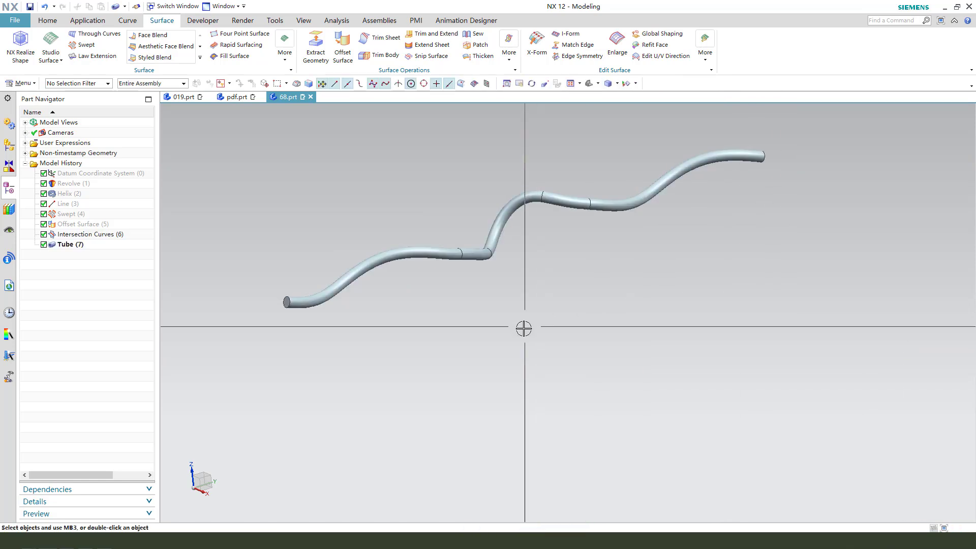
mouse_move(522, 327)
middle_down()
mouse_move(545, 314)
mouse_move(522, 340)
mouse_move(508, 315)
middle_up()
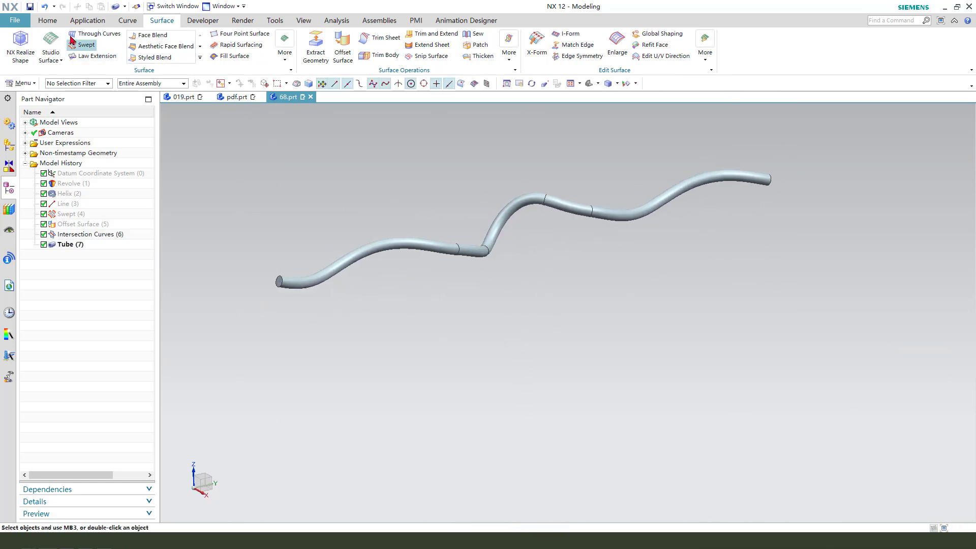
Step: Start a Pattern Geometry with Count and Span spacing
click(47, 20)
click(298, 61)
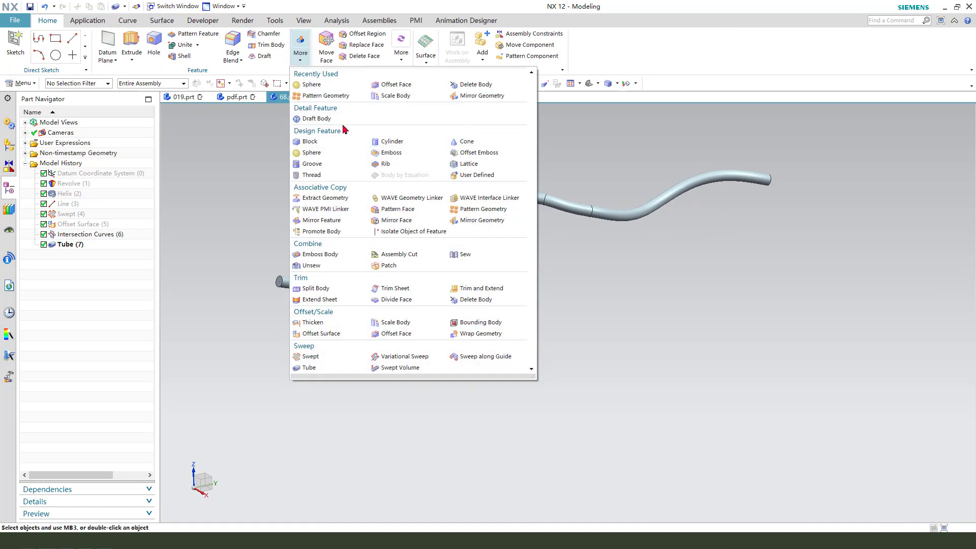
click(322, 95)
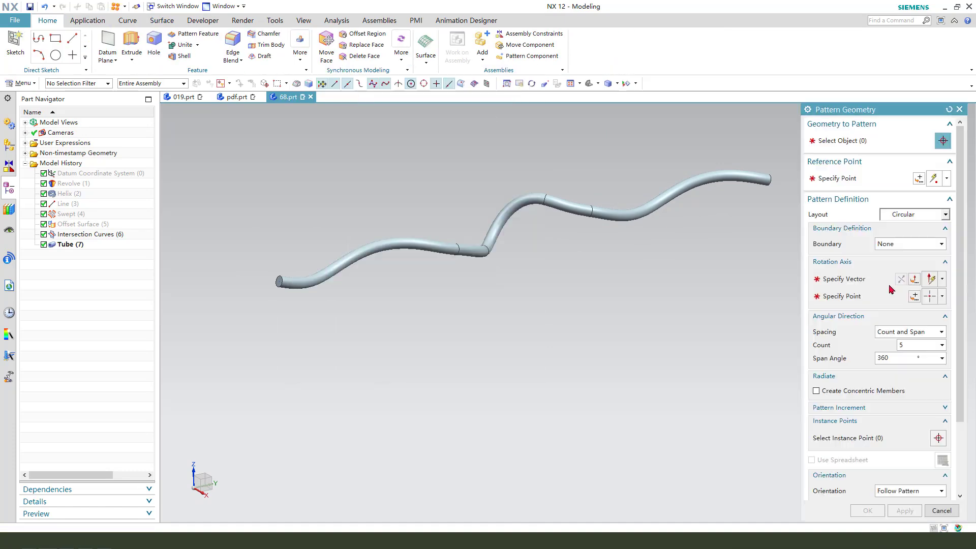
click(907, 254)
click(923, 333)
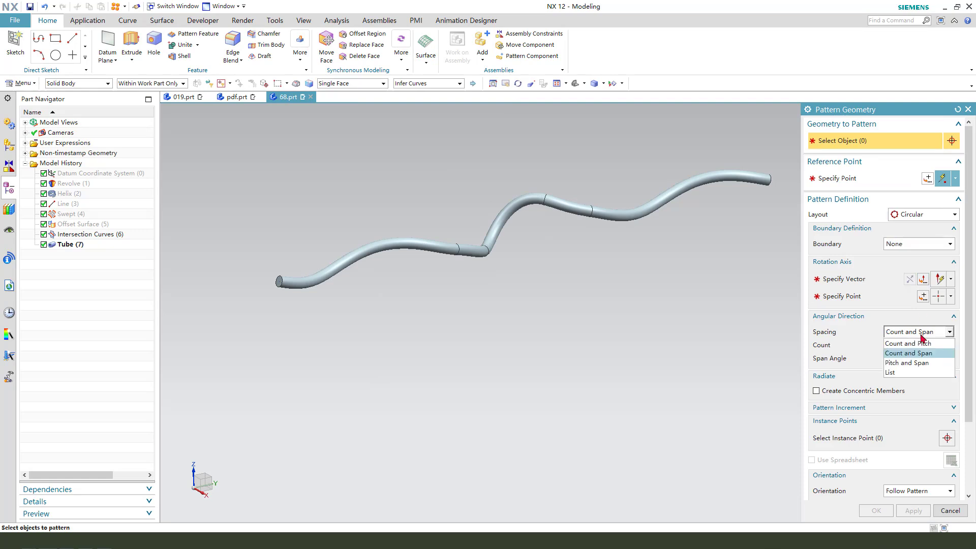
click(915, 353)
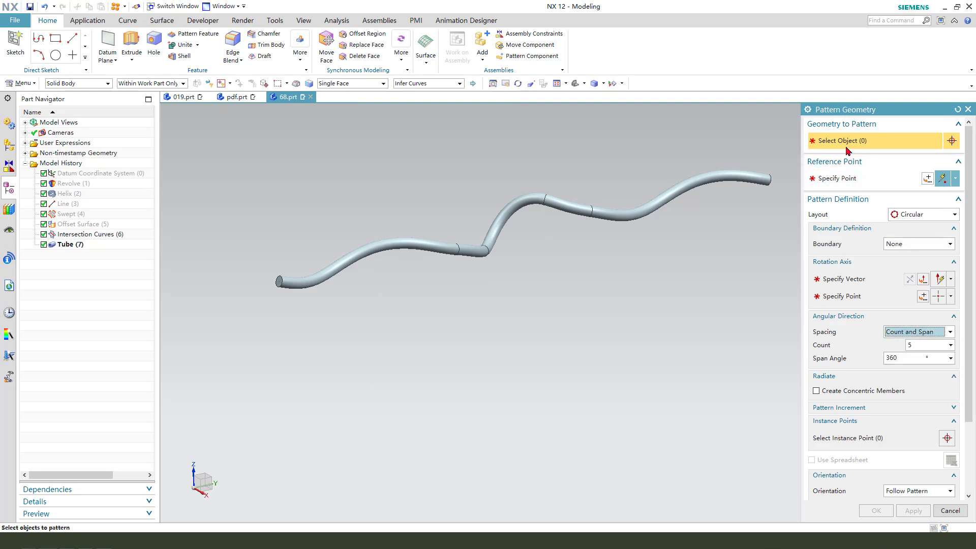
Step: Pattern the tube circularly about the axis through the origin: 5 copies over 360°
click(733, 173)
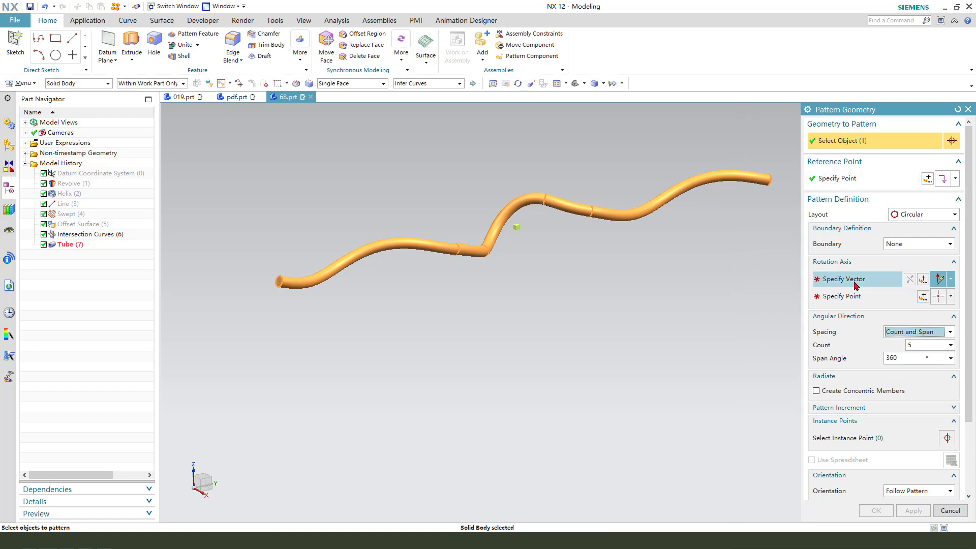
click(509, 213)
click(922, 317)
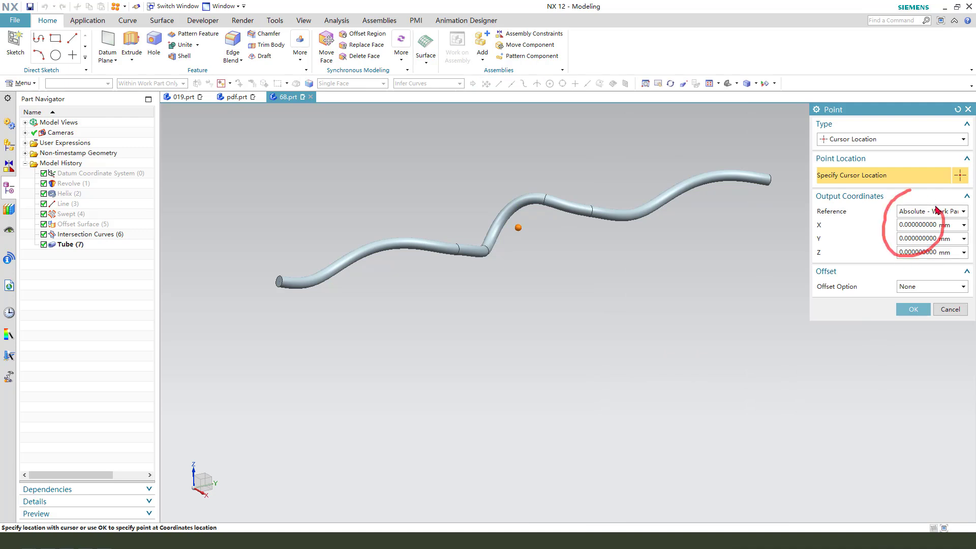
click(927, 312)
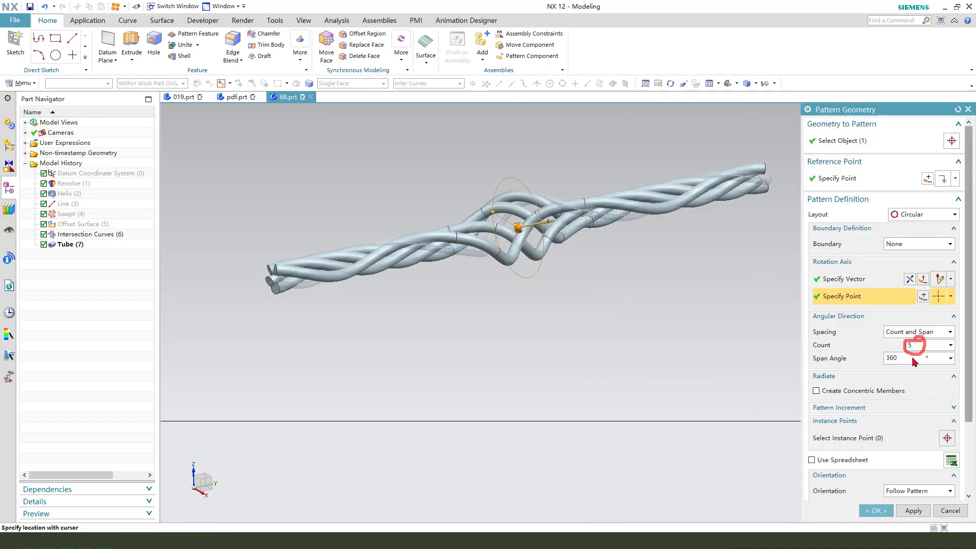
click(915, 332)
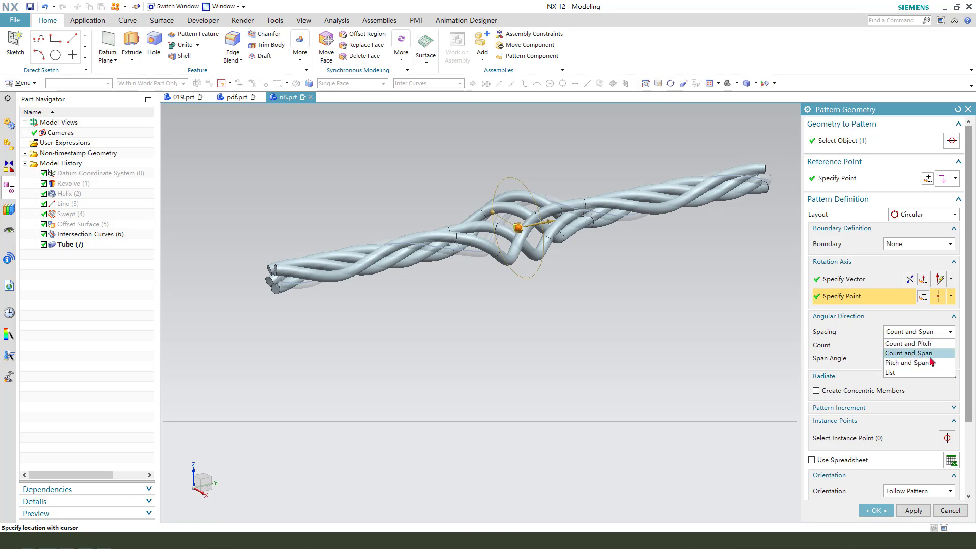
click(931, 353)
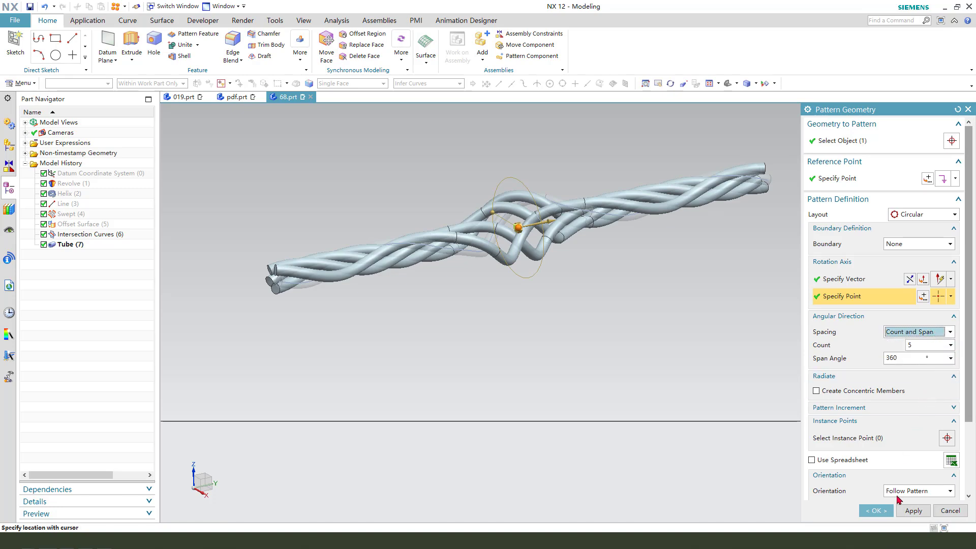
click(878, 511)
mouse_move(645, 274)
middle_down()
mouse_move(640, 315)
mouse_move(582, 393)
mouse_move(566, 398)
middle_up()
right_click(676, 371)
Step: Recolour all five rope strands red using Edit Object Display (Ctrl+J)
mouse_move(632, 296)
middle_down()
mouse_move(638, 272)
mouse_move(599, 259)
middle_up()
scroll(599, 259, down, 1)
key(ctrl+j)
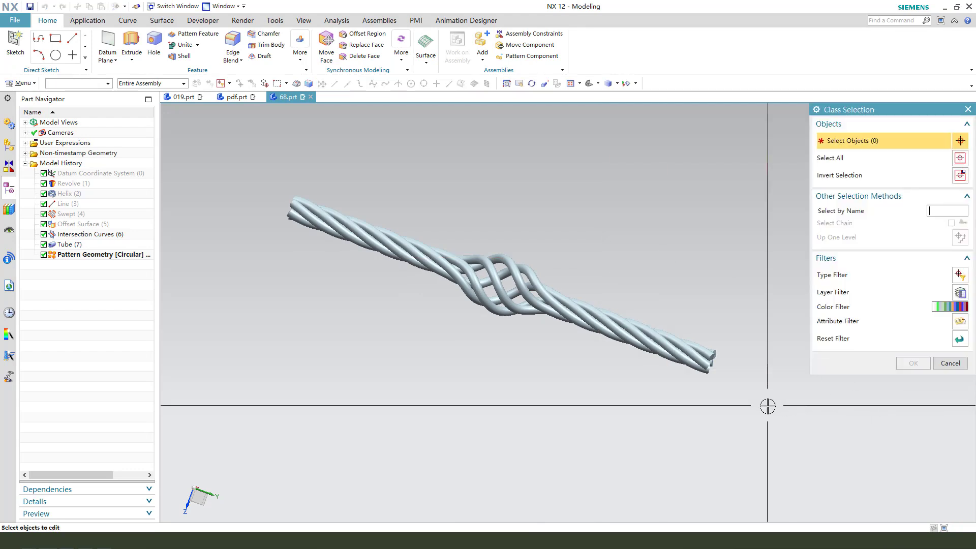
drag(768, 407, 321, 210)
middle_click(904, 187)
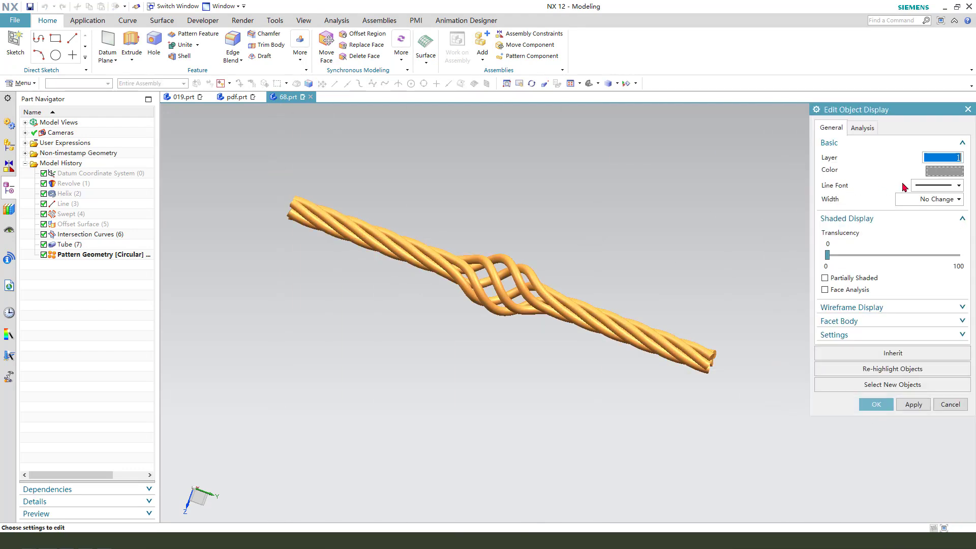
click(940, 173)
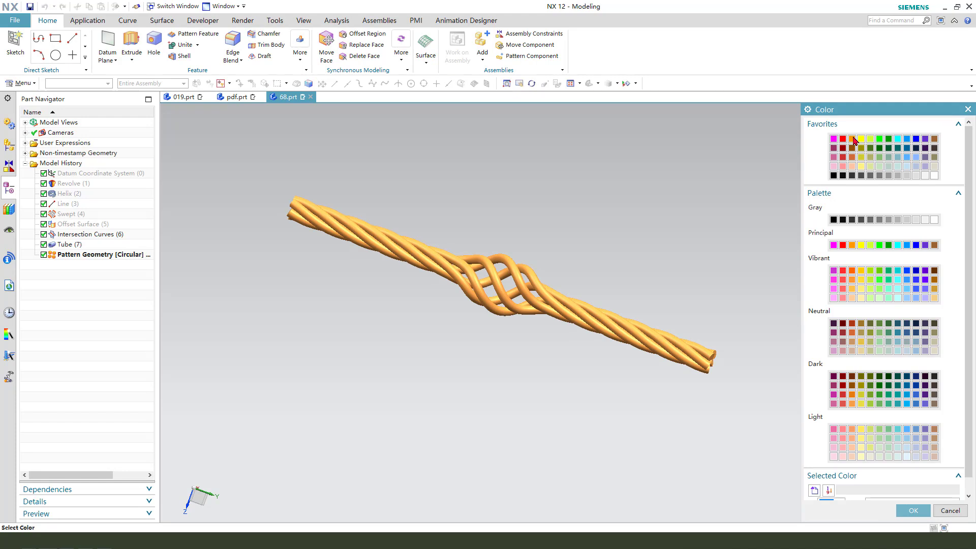
double_click(842, 144)
middle_click(678, 264)
mouse_move(678, 264)
middle_down()
mouse_move(697, 220)
mouse_move(681, 245)
middle_up()
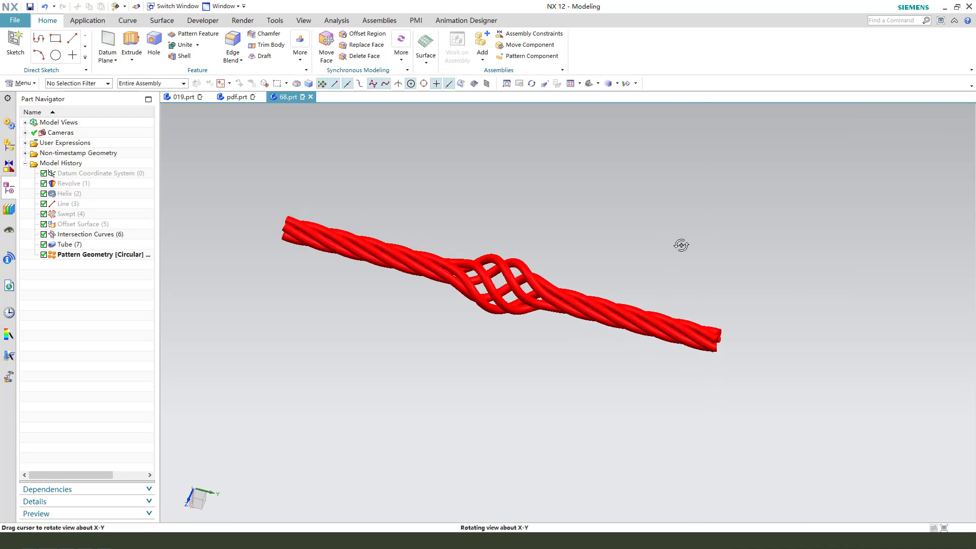